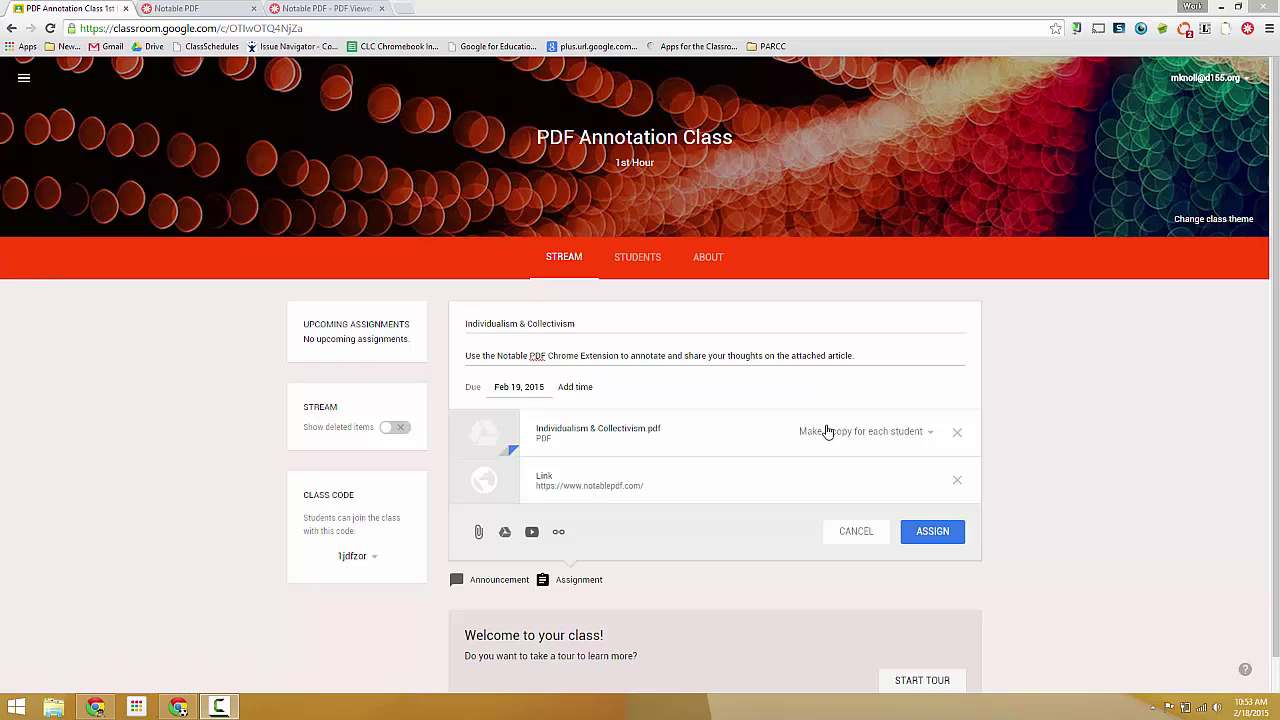
Step: Assign the Individualism & Collectivism assignment, due Feb 19, with its PDF and Notable link
click(935, 530)
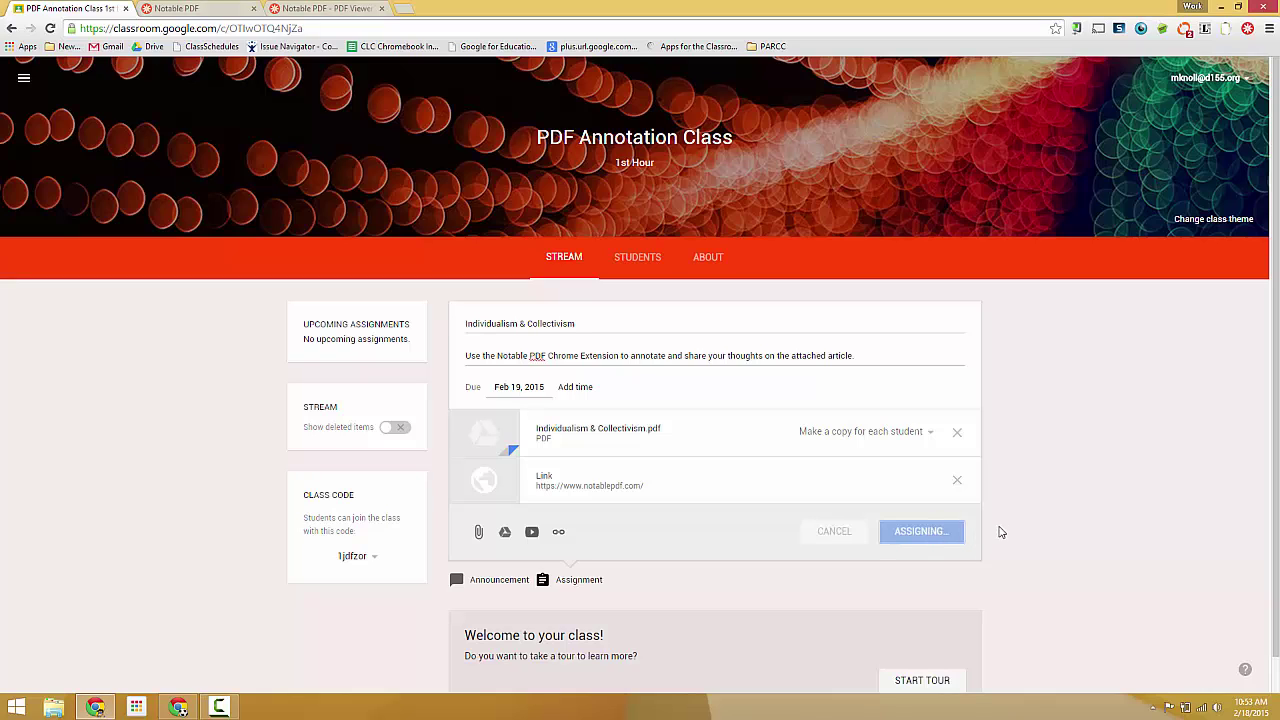
Step: As the student, find the refreshed assignment in the Stream and follow its Notable PDF link
click(178, 707)
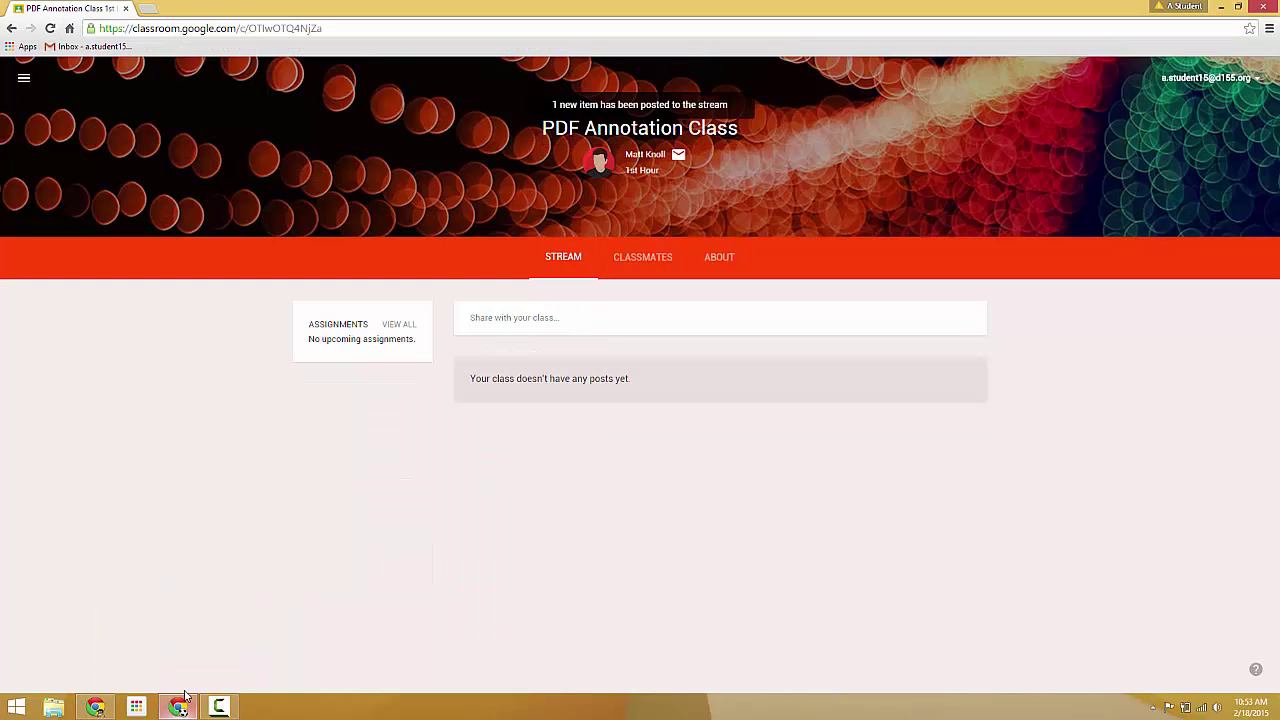
click(562, 262)
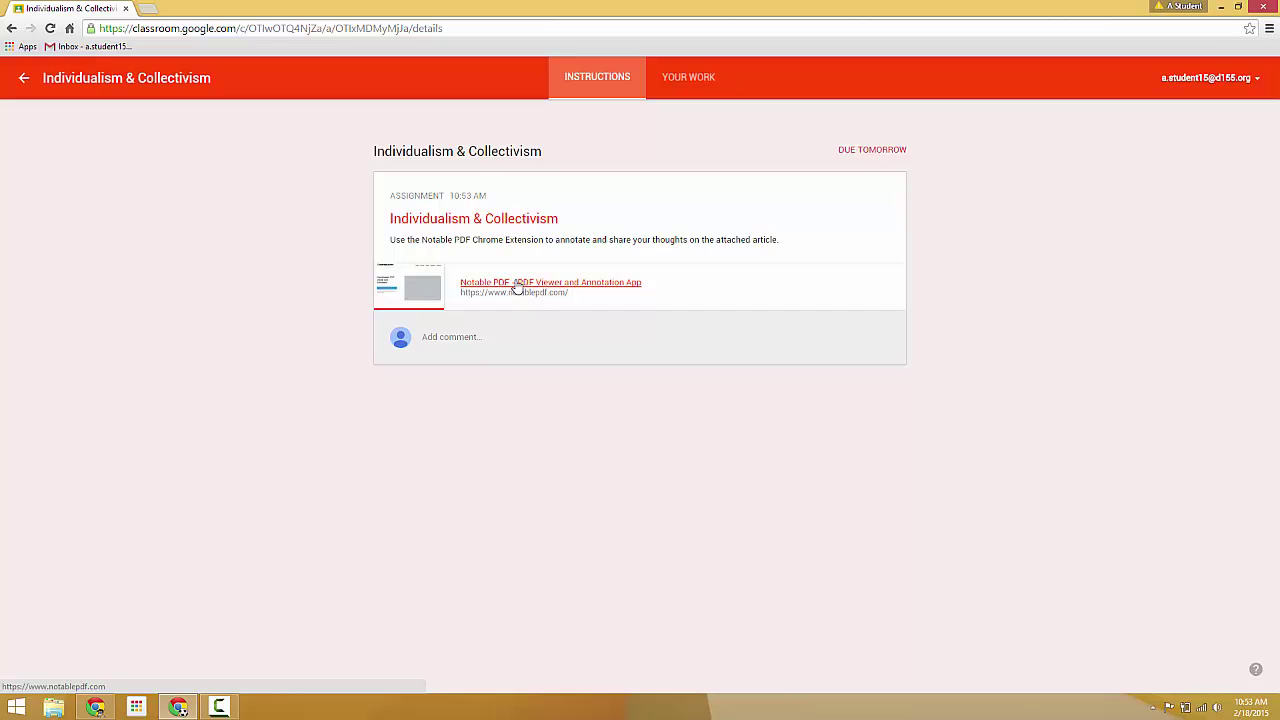
click(686, 82)
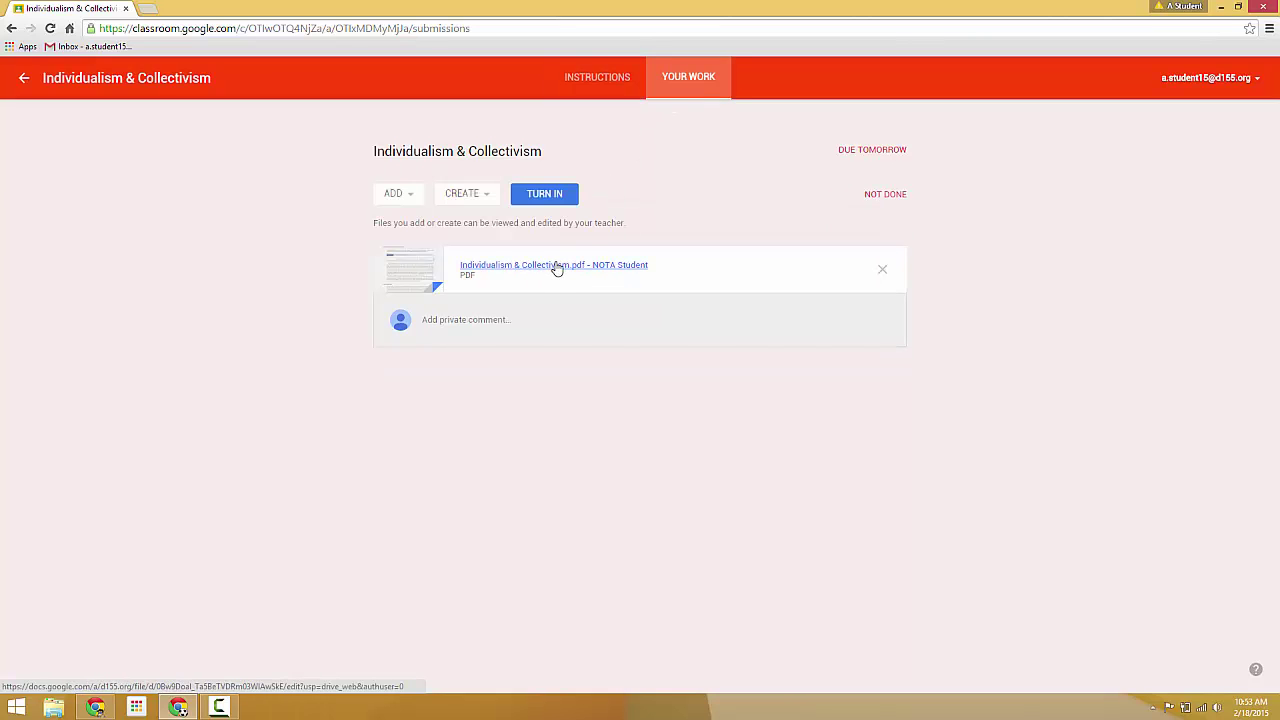
click(597, 78)
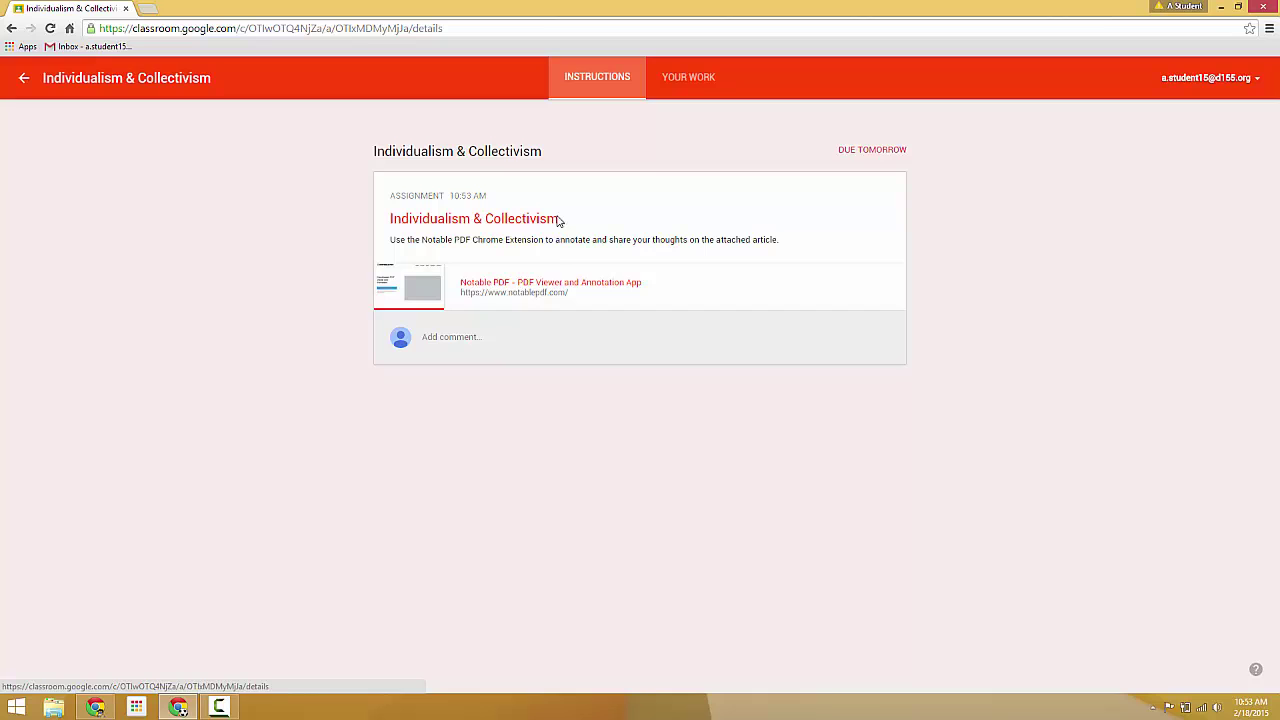
click(527, 283)
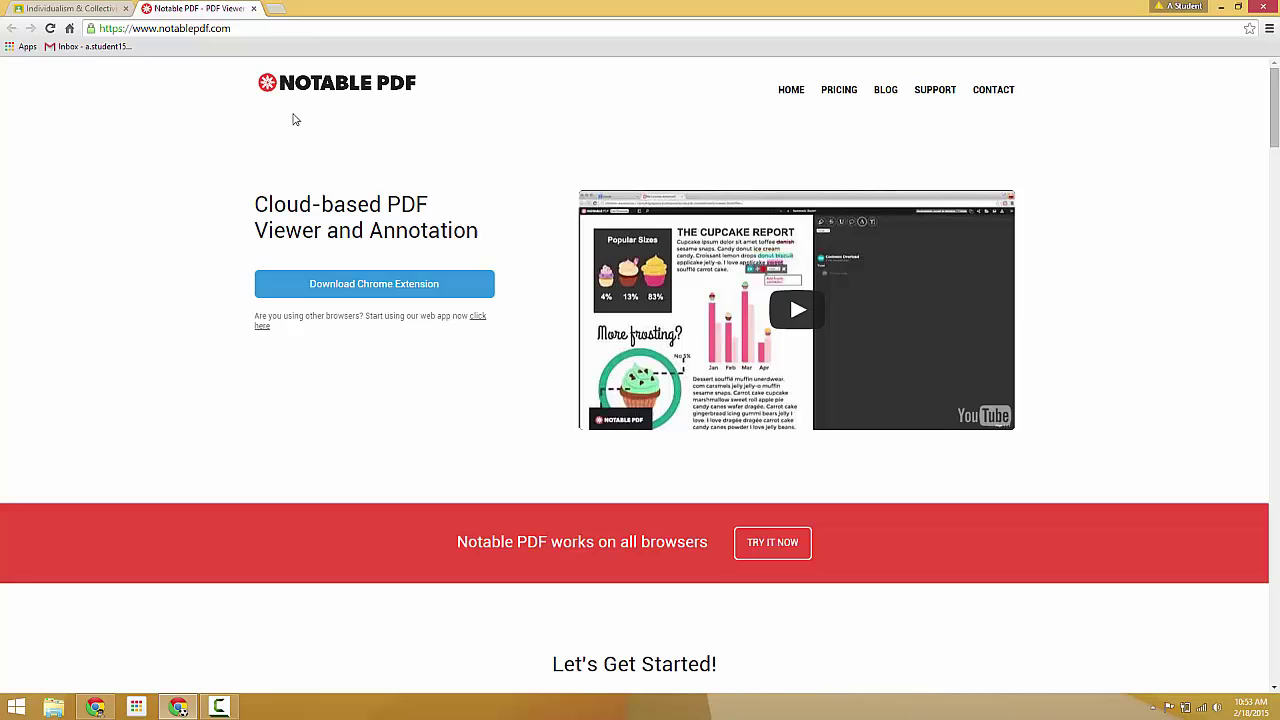
Step: Add the Notable PDF Chrome extension and dismiss the Java update notification
click(360, 287)
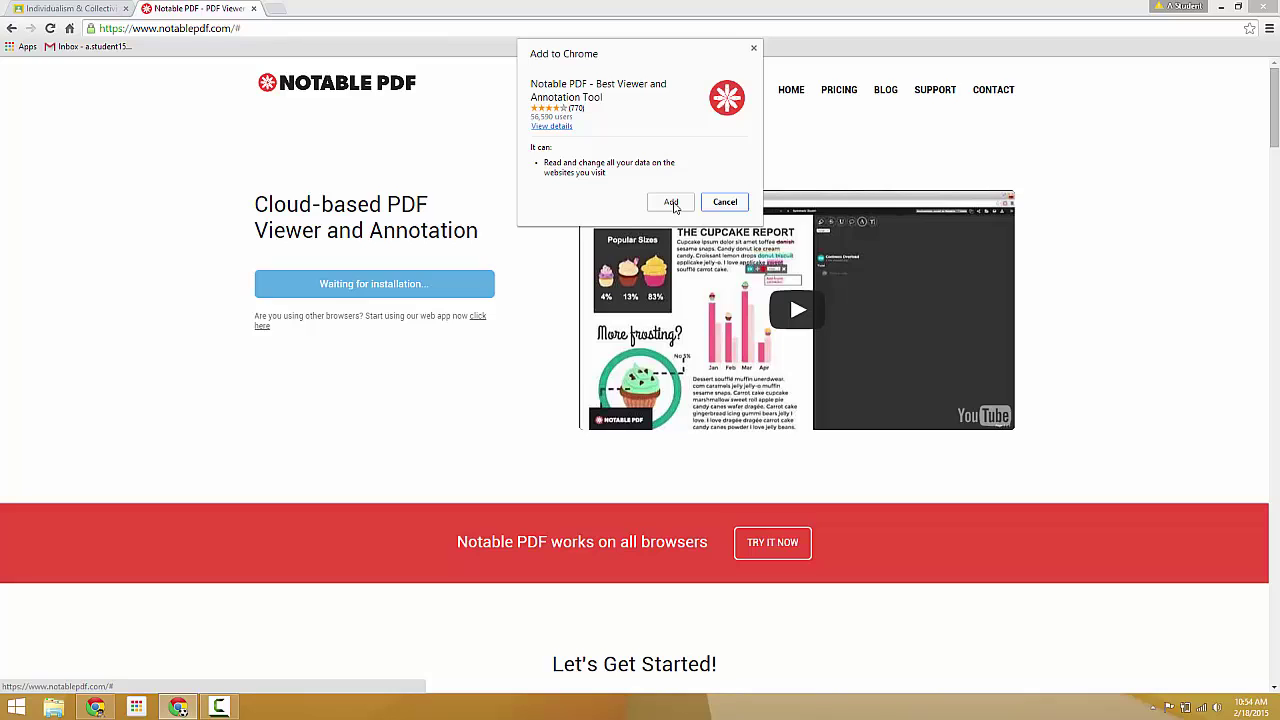
click(671, 204)
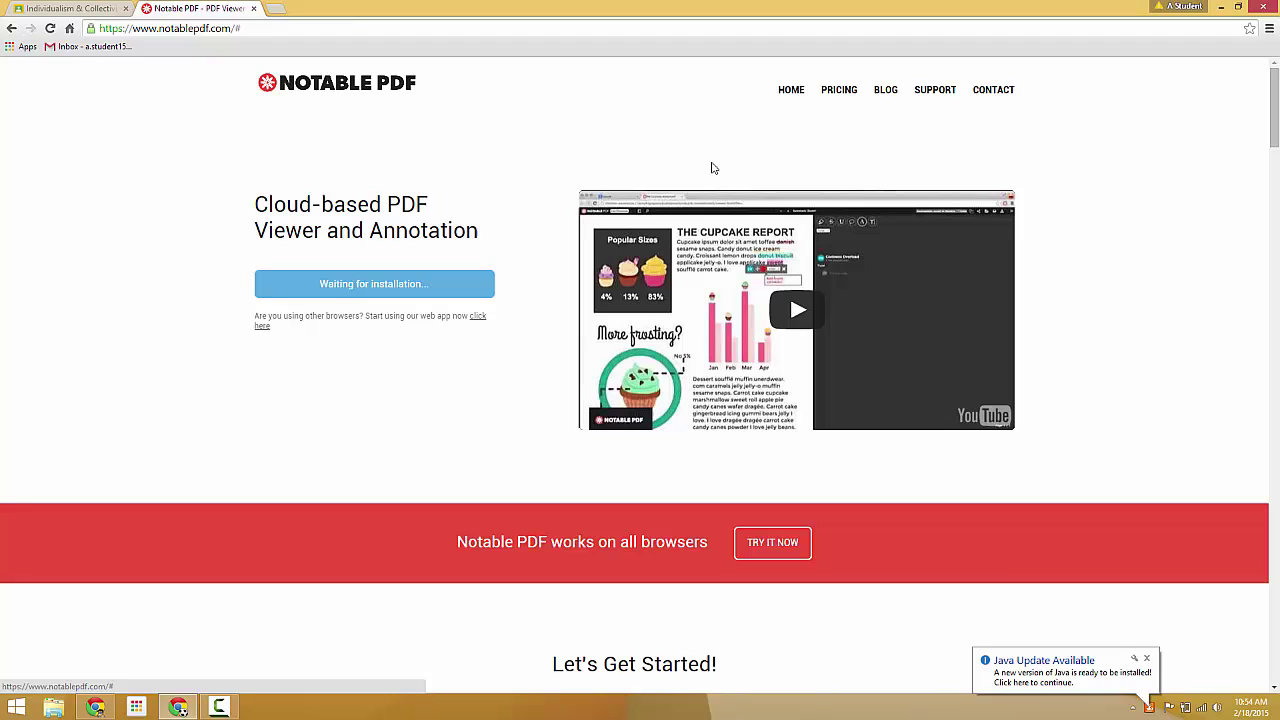
click(1146, 659)
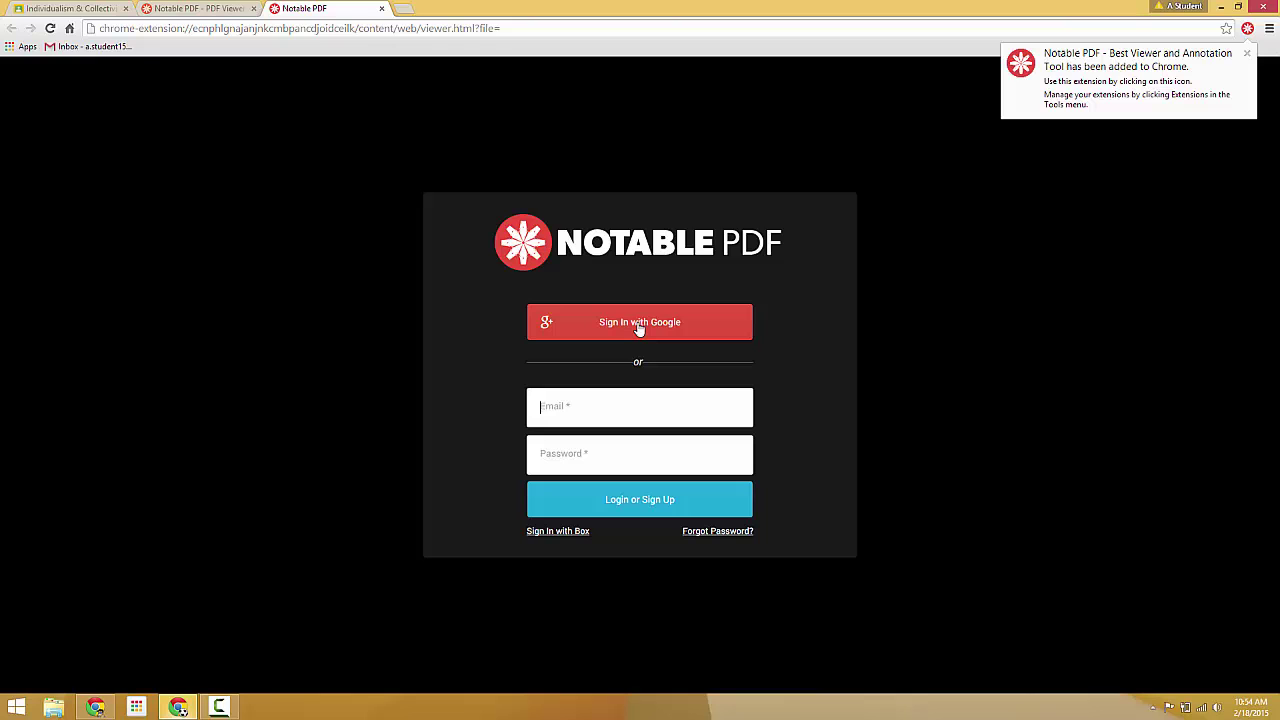
Step: Sign in to Notable PDF with the student's Google email and password, then accept the permissions
click(639, 329)
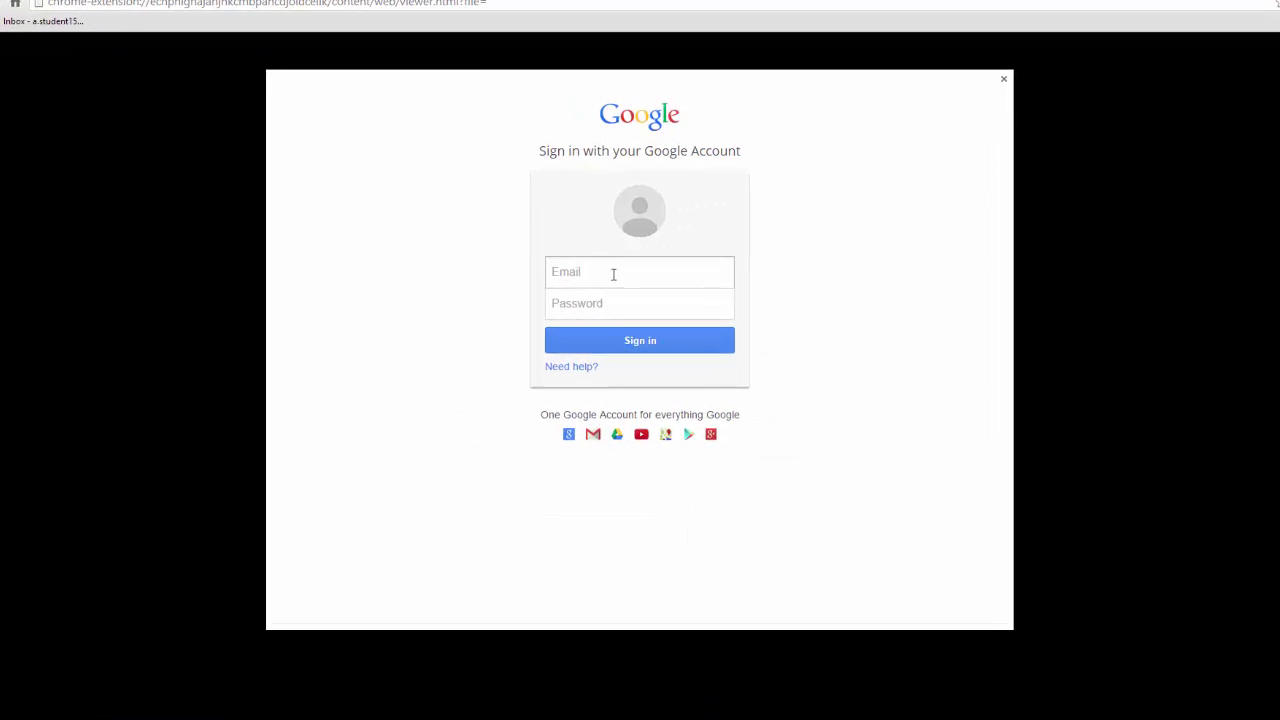
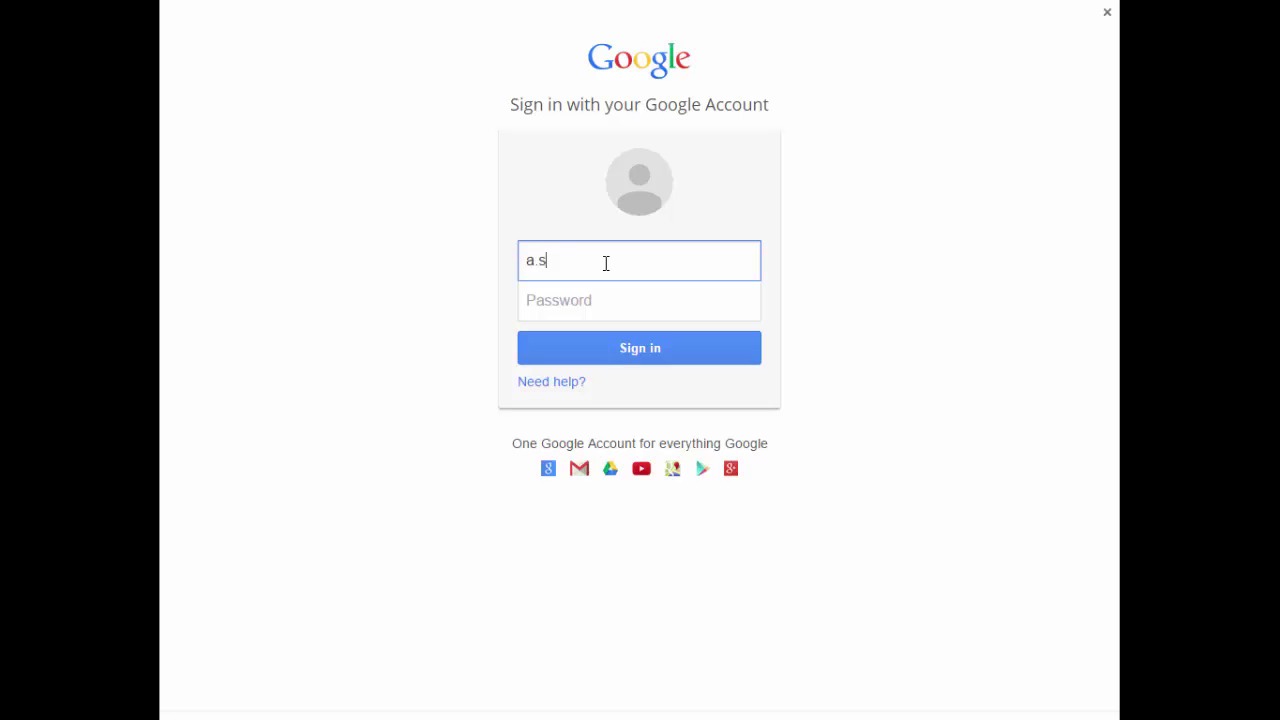
key(Tab)
text(••)
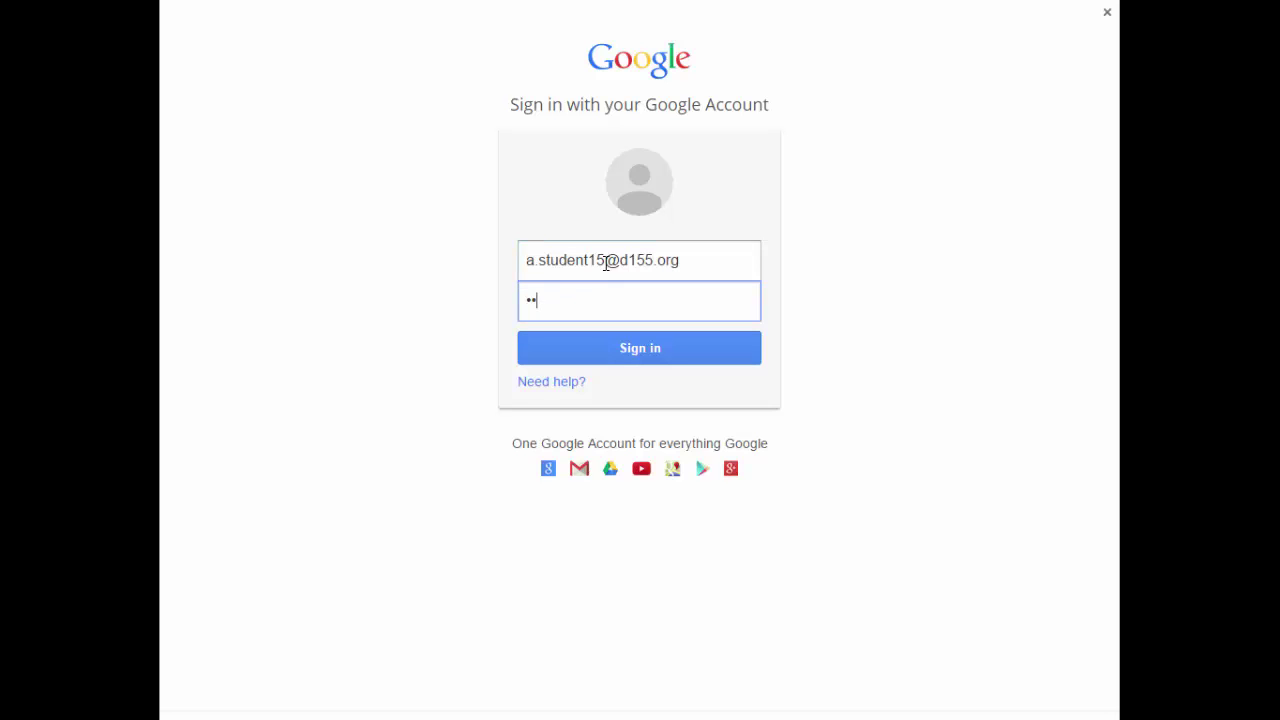
text(••••)
click(617, 346)
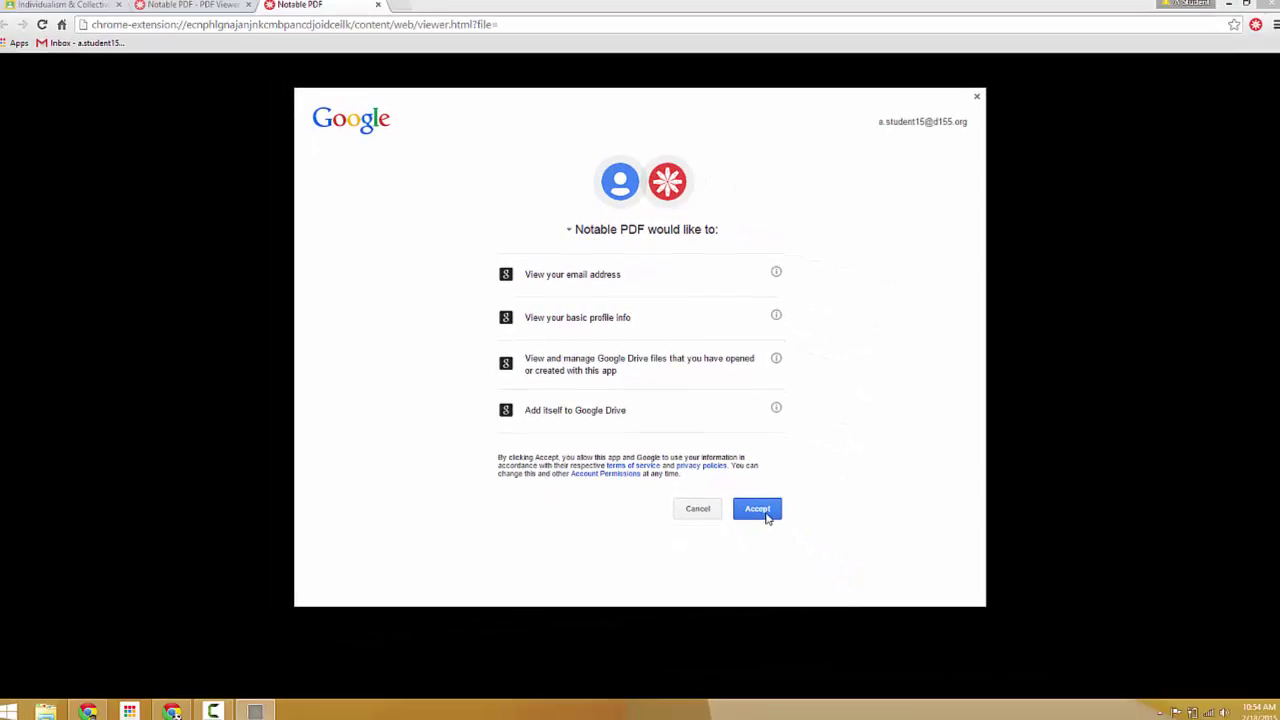
click(802, 584)
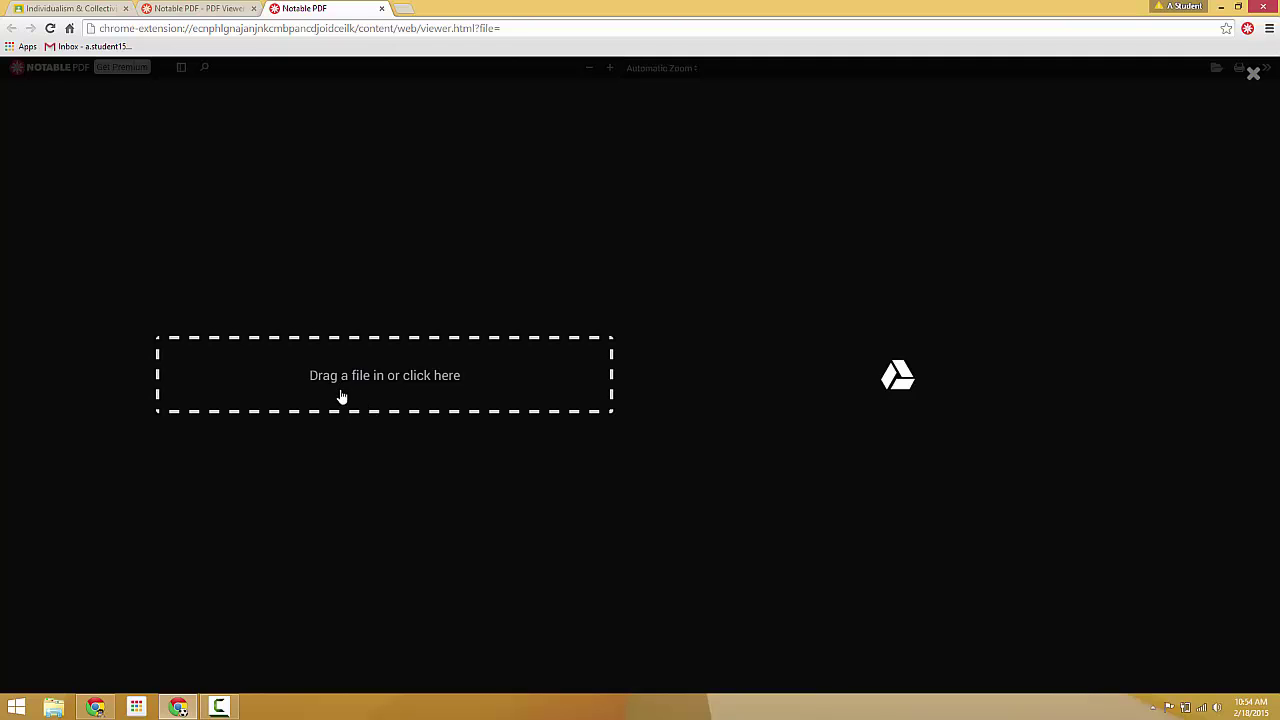
Step: Open the Individualism & Collectivism PDF from Google Drive, allowing offline access
click(896, 376)
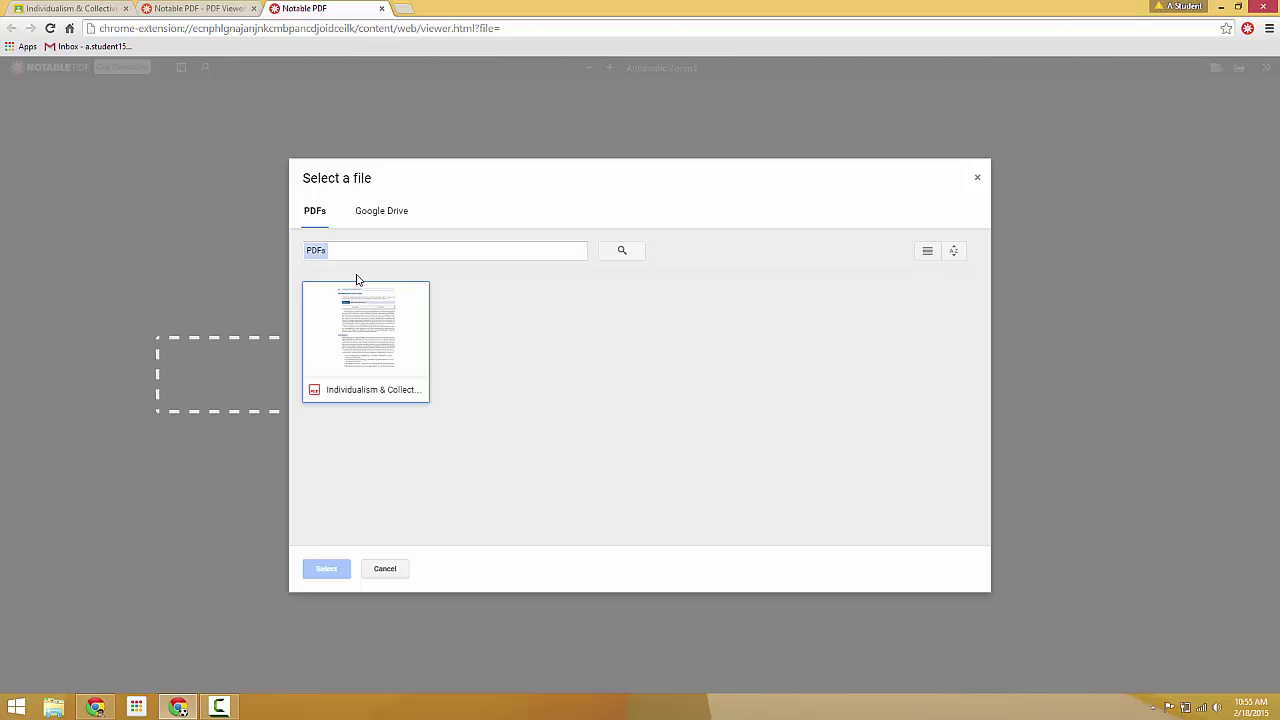
click(379, 322)
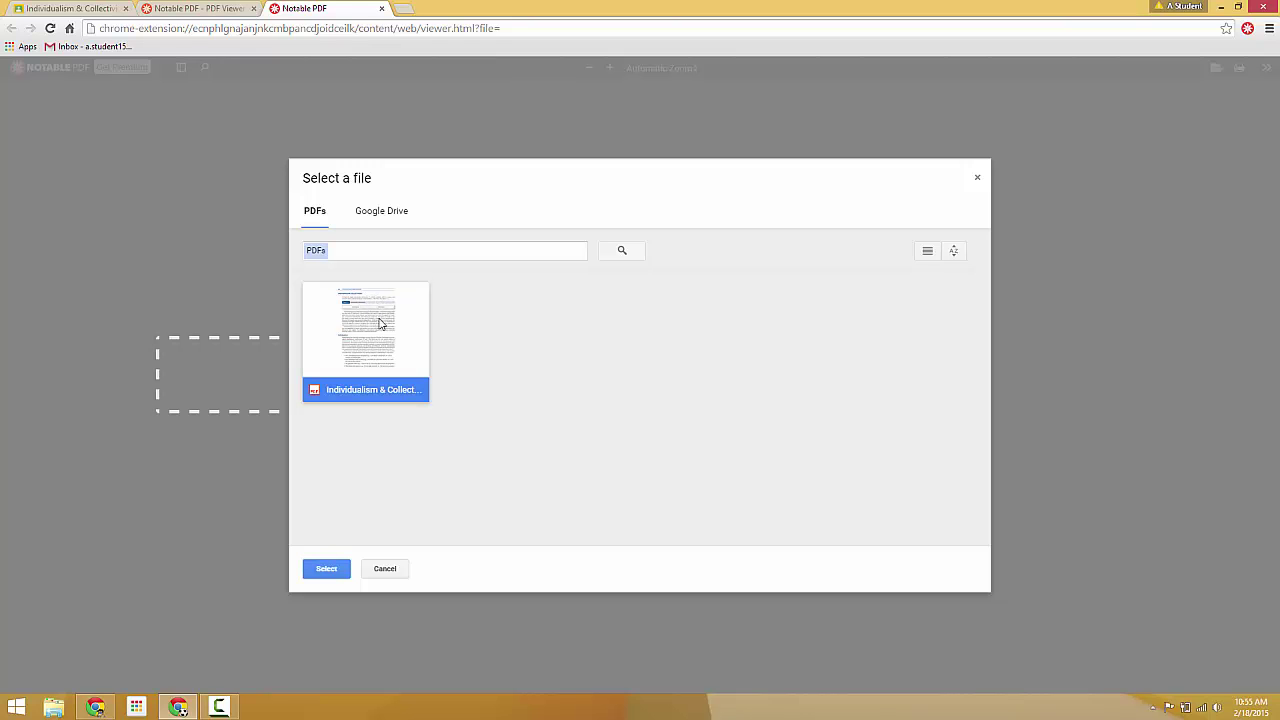
click(333, 570)
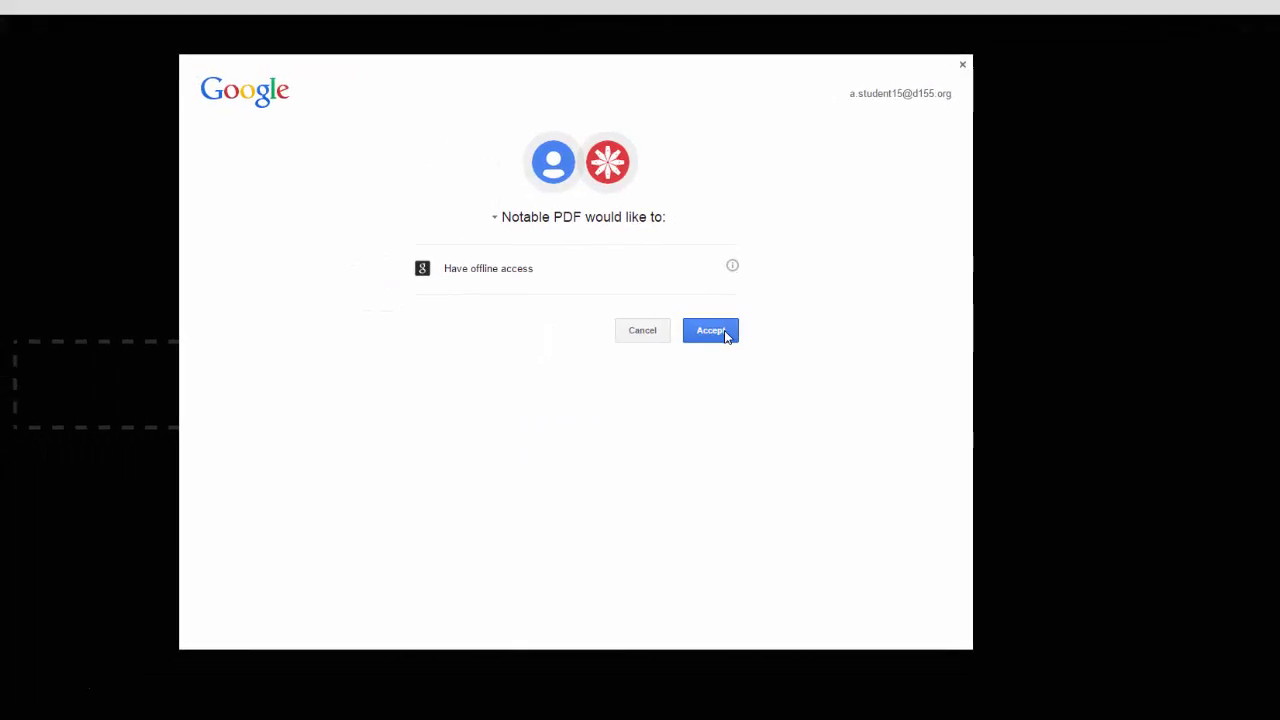
click(769, 333)
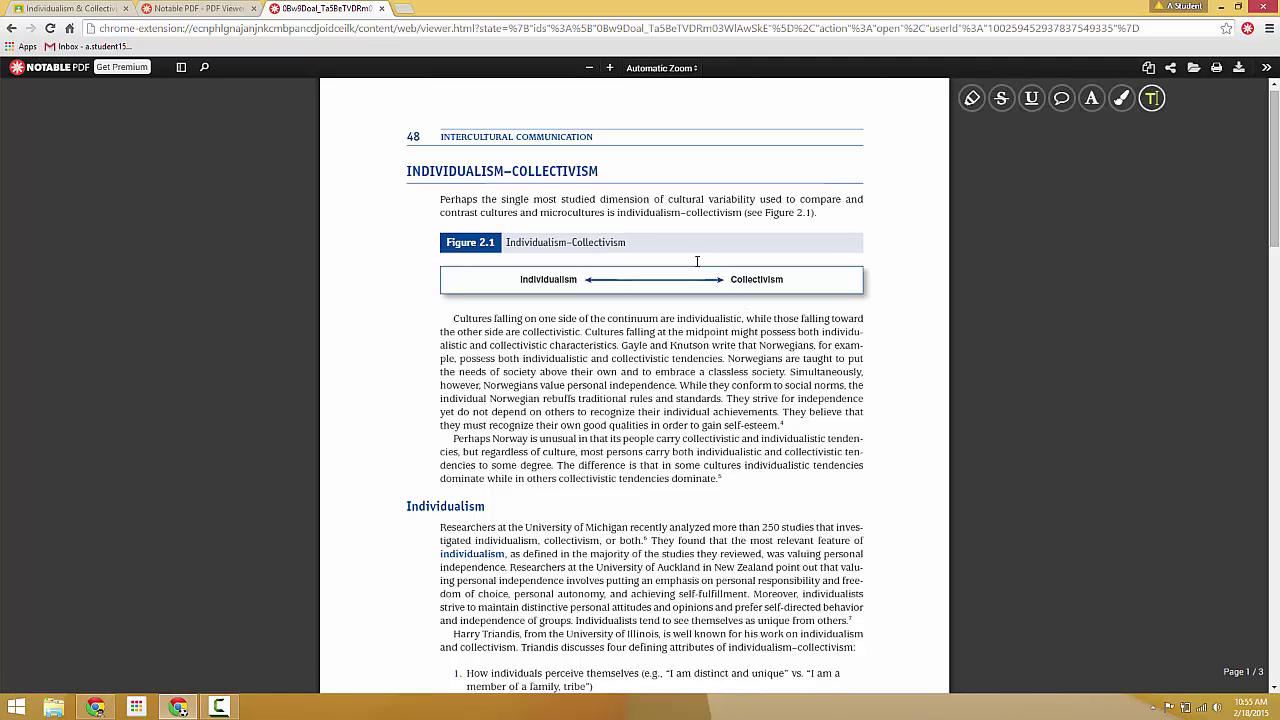
Step: Highlight the opening sentence, the Norwegians' classless society passage, and "in order to gain self-esteem."
click(966, 106)
click(966, 104)
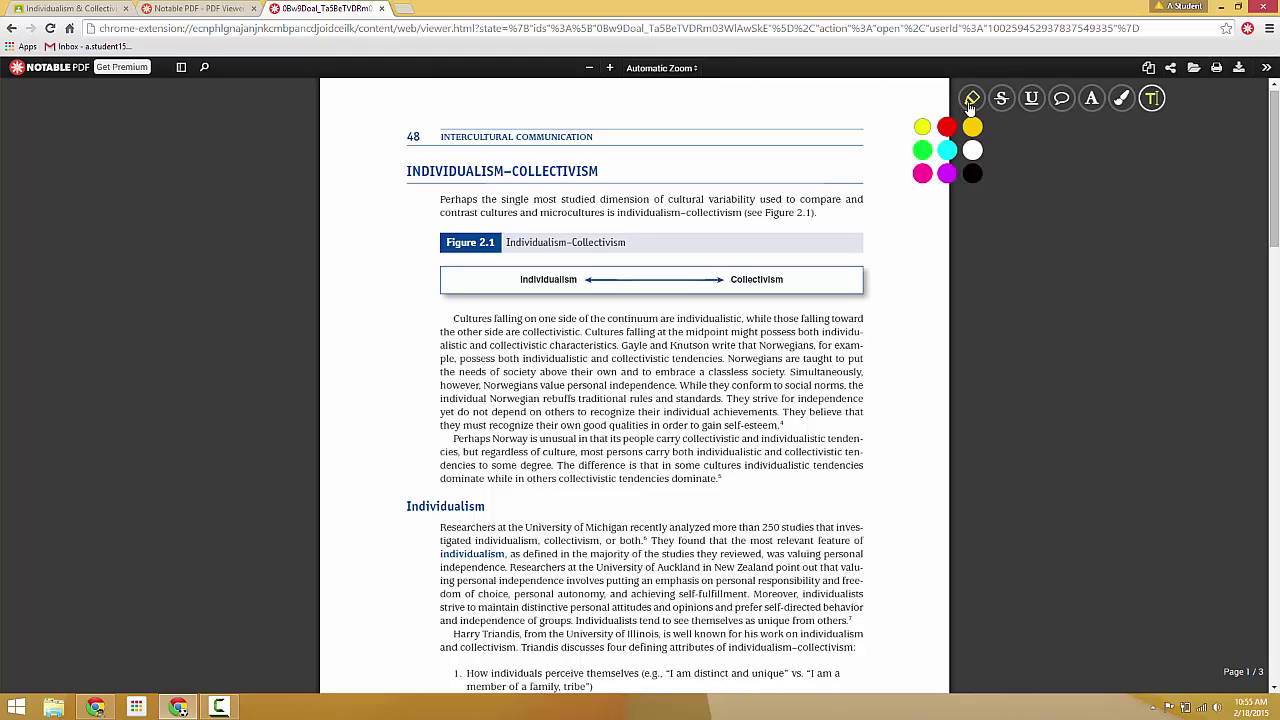
click(922, 126)
drag(454, 319, 577, 338)
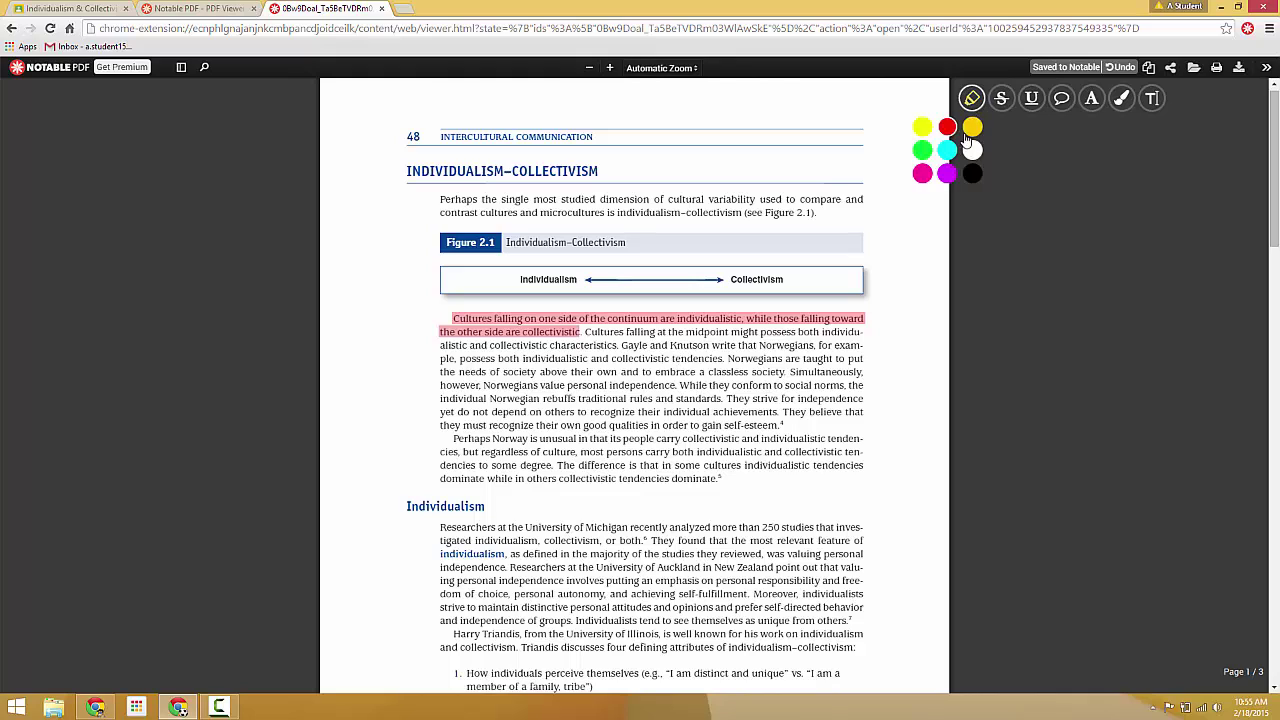
drag(670, 360, 830, 372)
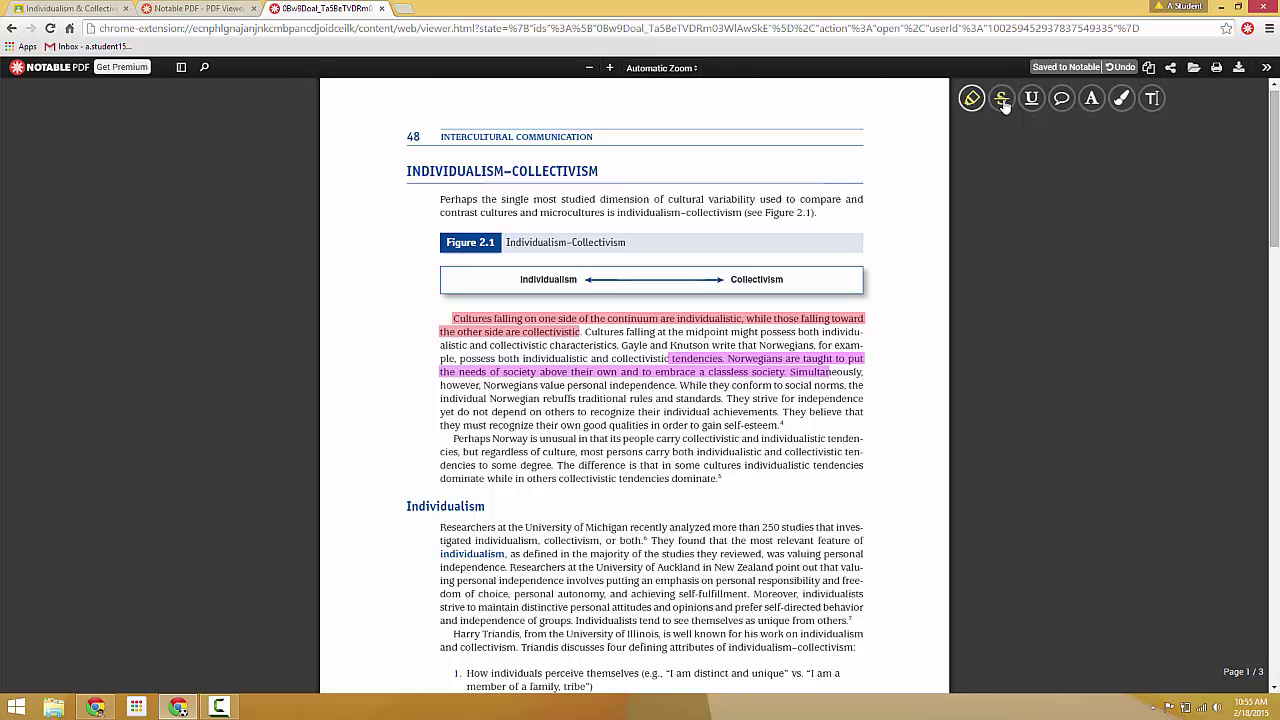
drag(652, 427, 778, 427)
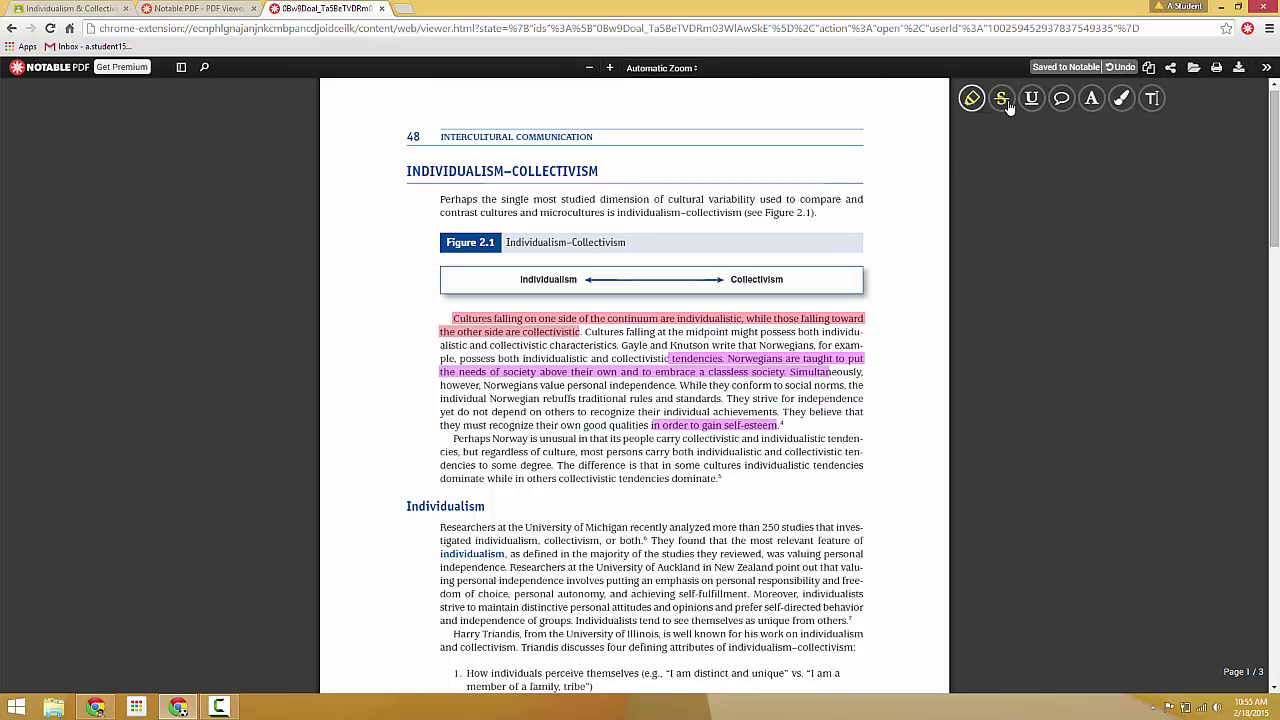
Step: Strike through the Norway paragraph and Individualism section, and underline "While they conform to social norms, the"
click(1001, 100)
mouse_move(649, 426)
mouse_down()
mouse_move(655, 648)
mouse_move(729, 416)
mouse_move(773, 428)
mouse_up()
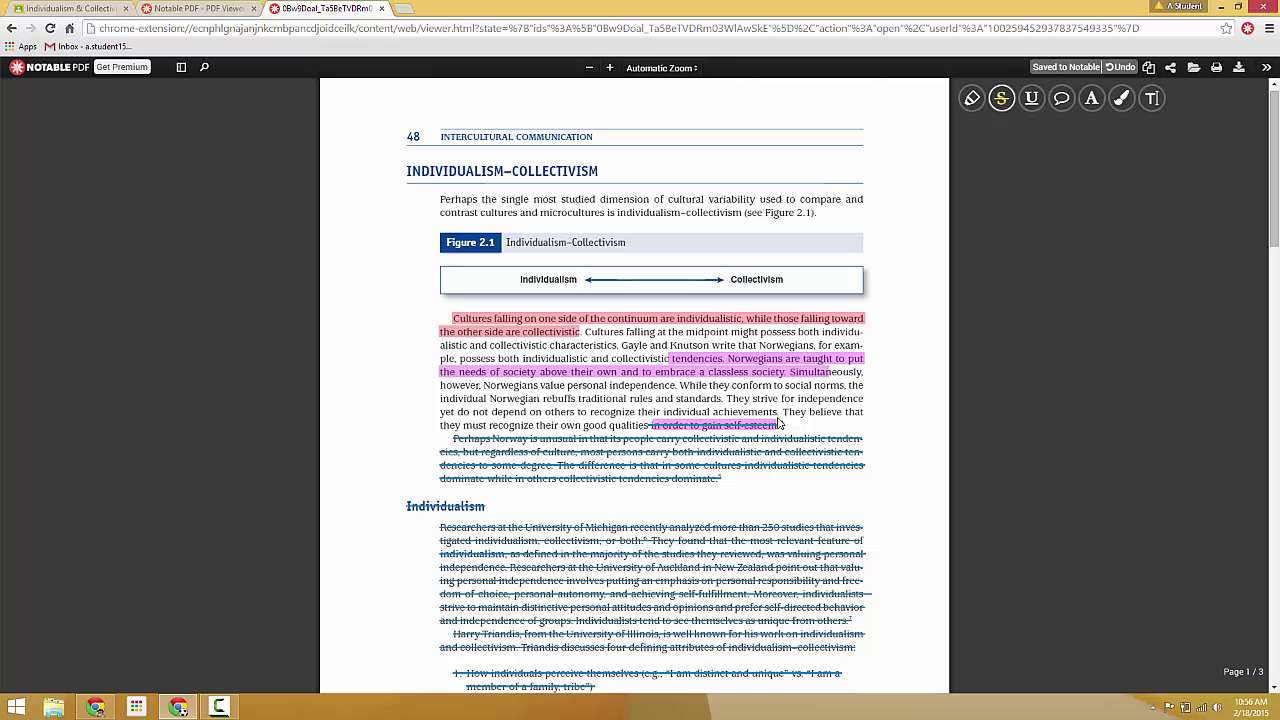
click(1031, 98)
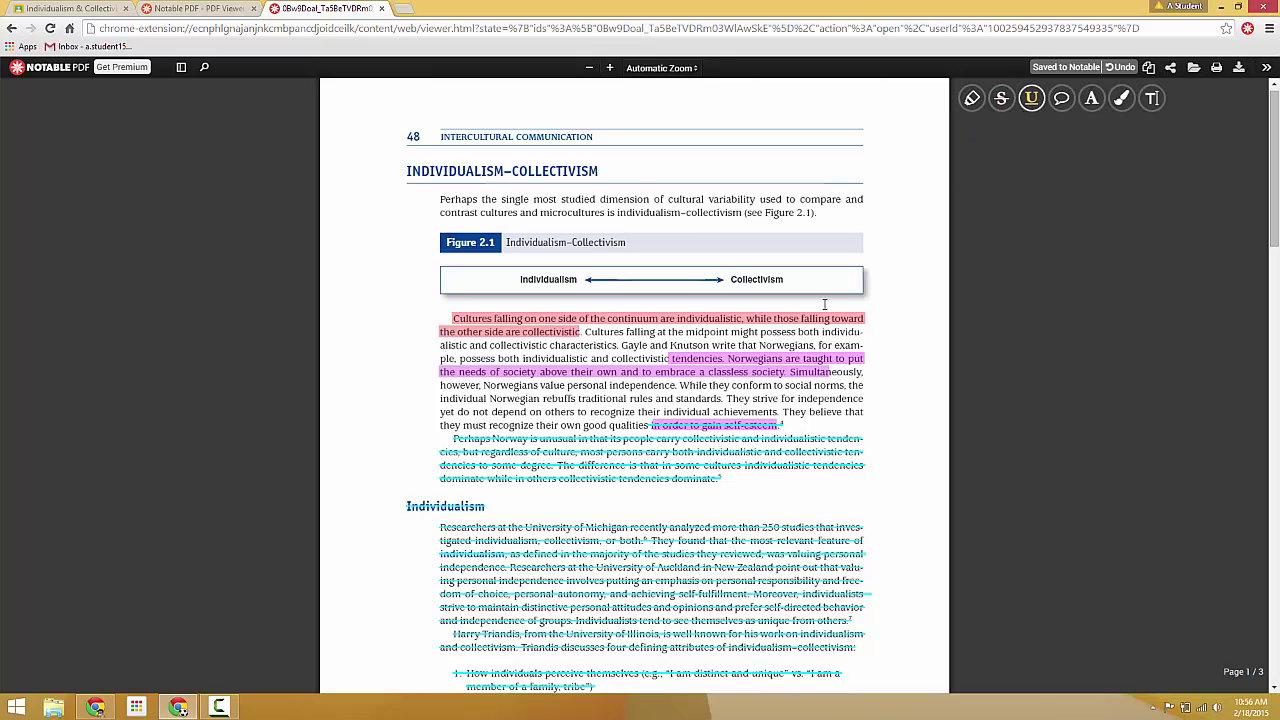
drag(680, 386, 866, 390)
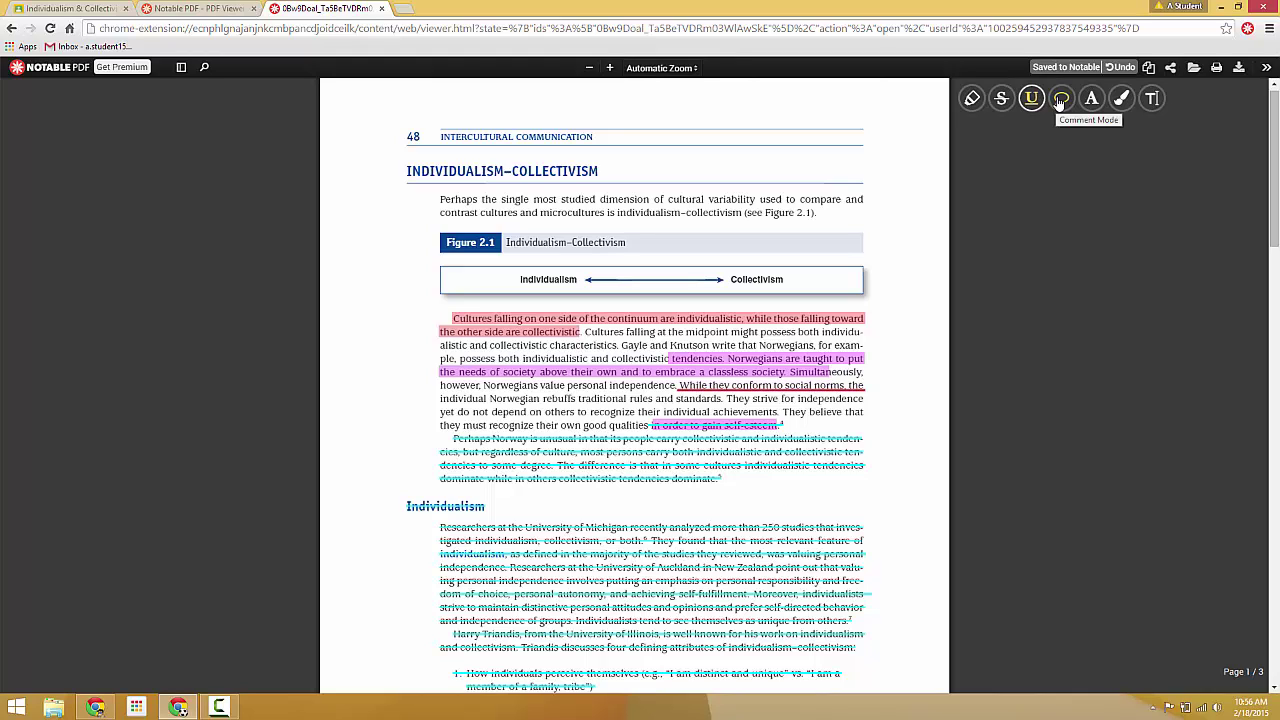
Step: Attach a comment to Figure 2.1, leaving the text "Type your comment"
click(1061, 99)
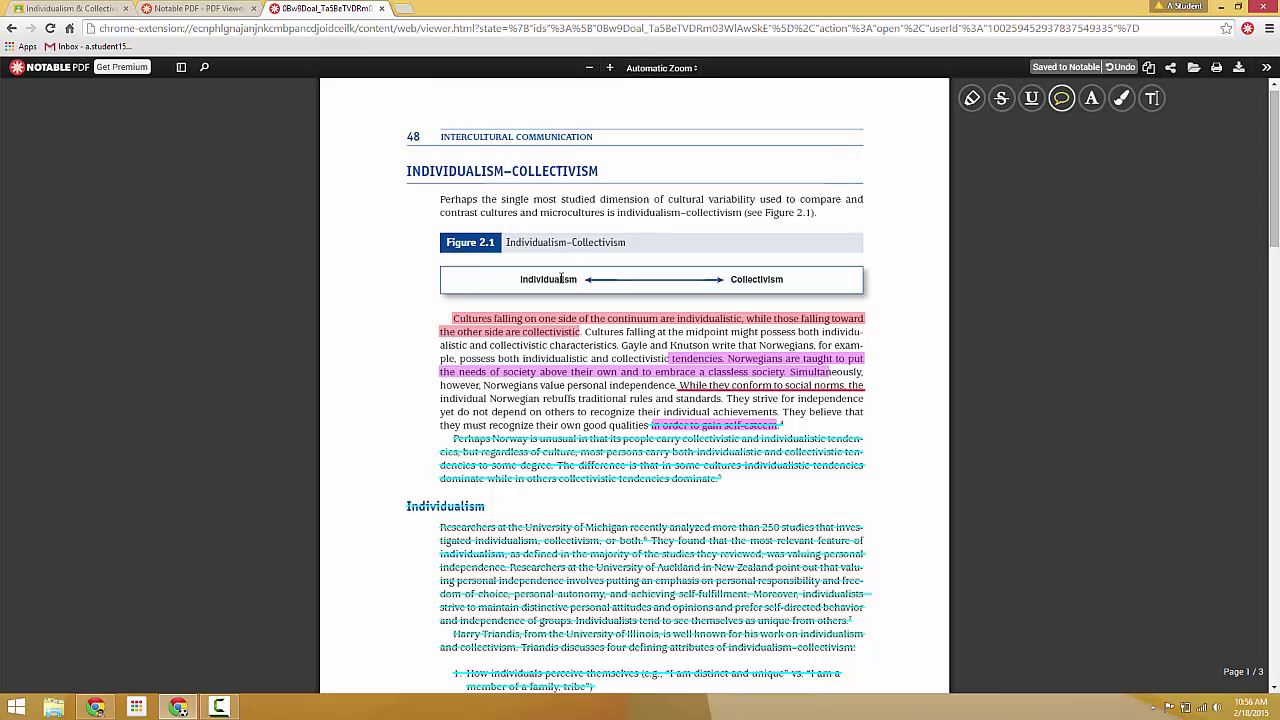
scroll(510, 400, down, 10)
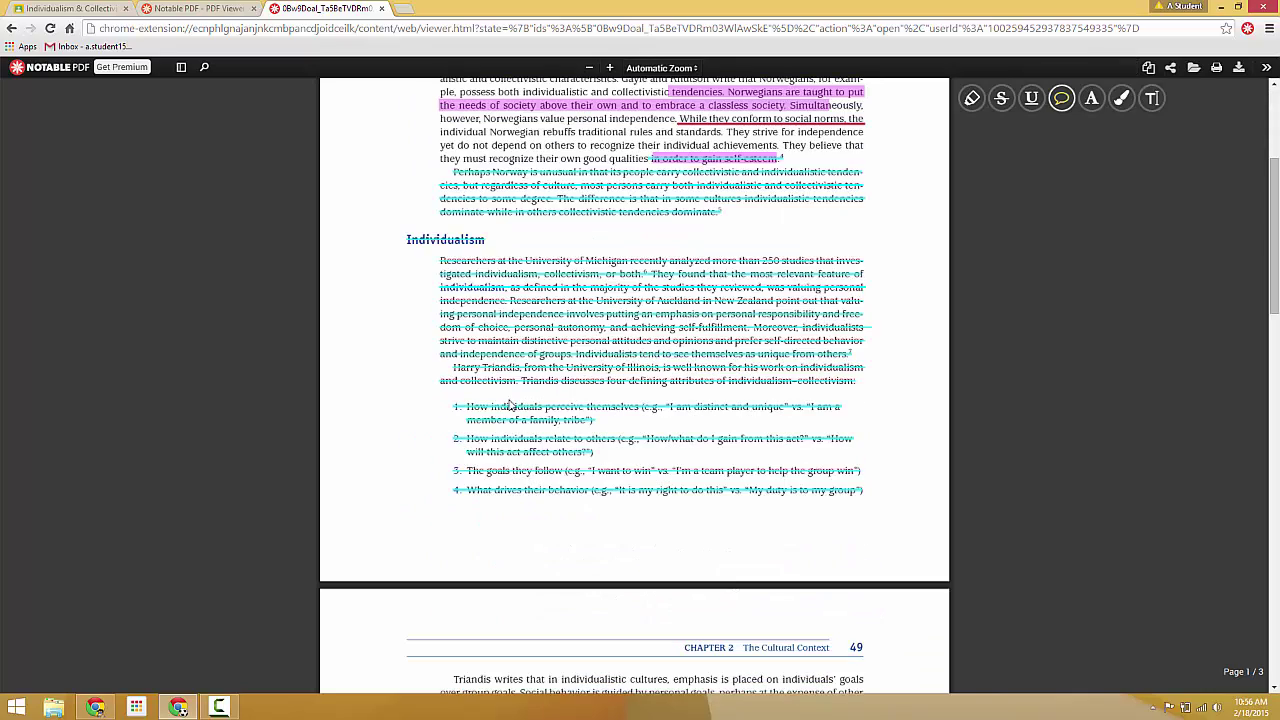
scroll(558, 428, up, 10)
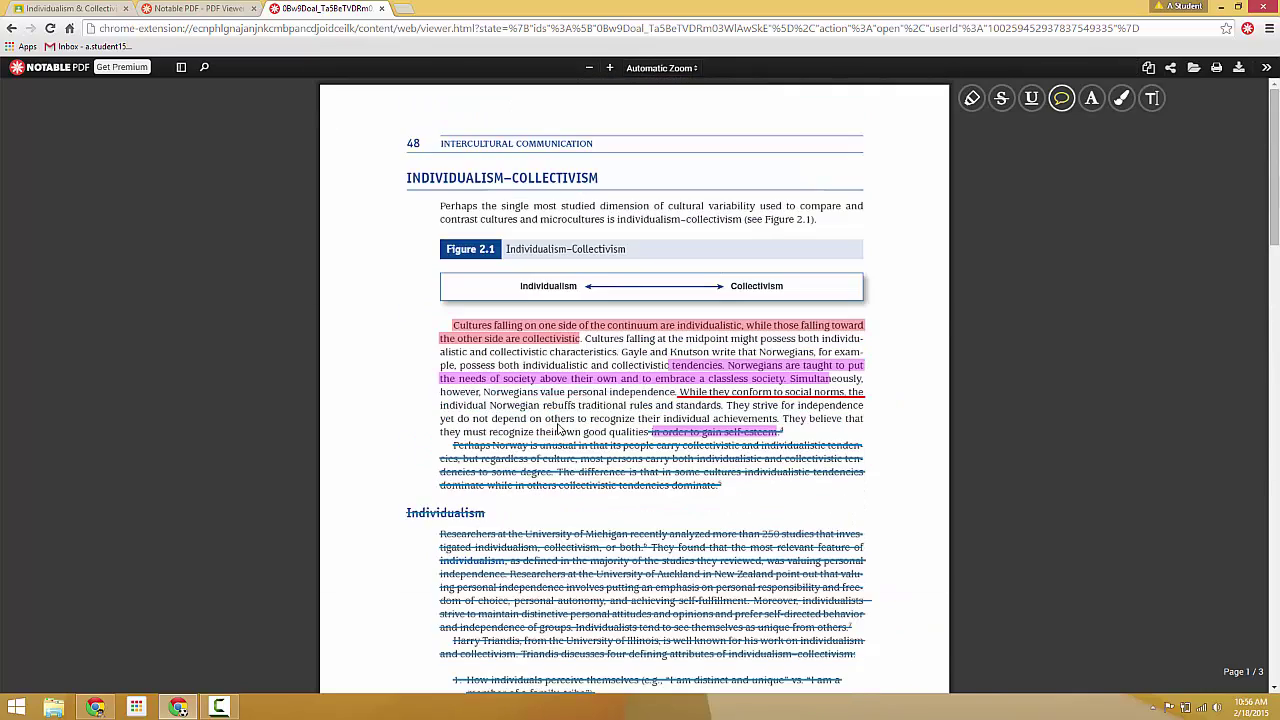
click(461, 249)
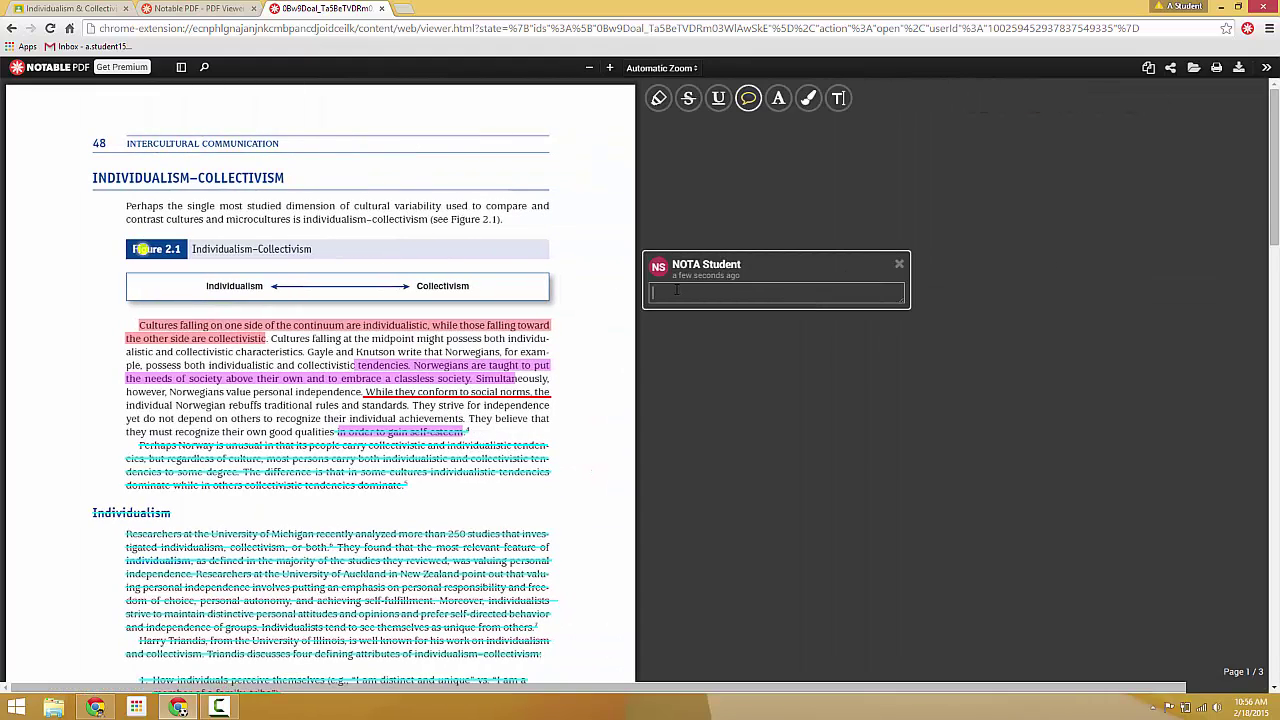
text(Type your comment)
key(Return)
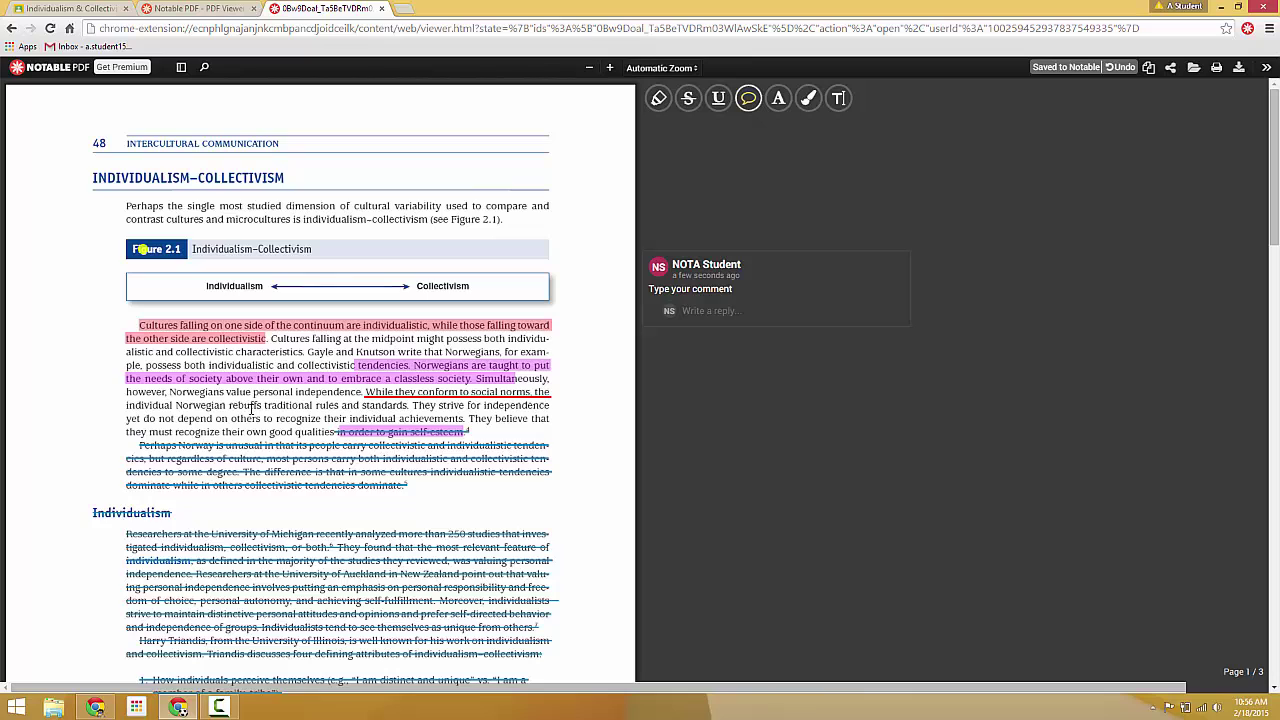
Step: Add a comment reading "Comment" to the selected passage about Norwegians conforming
drag(237, 392, 316, 405)
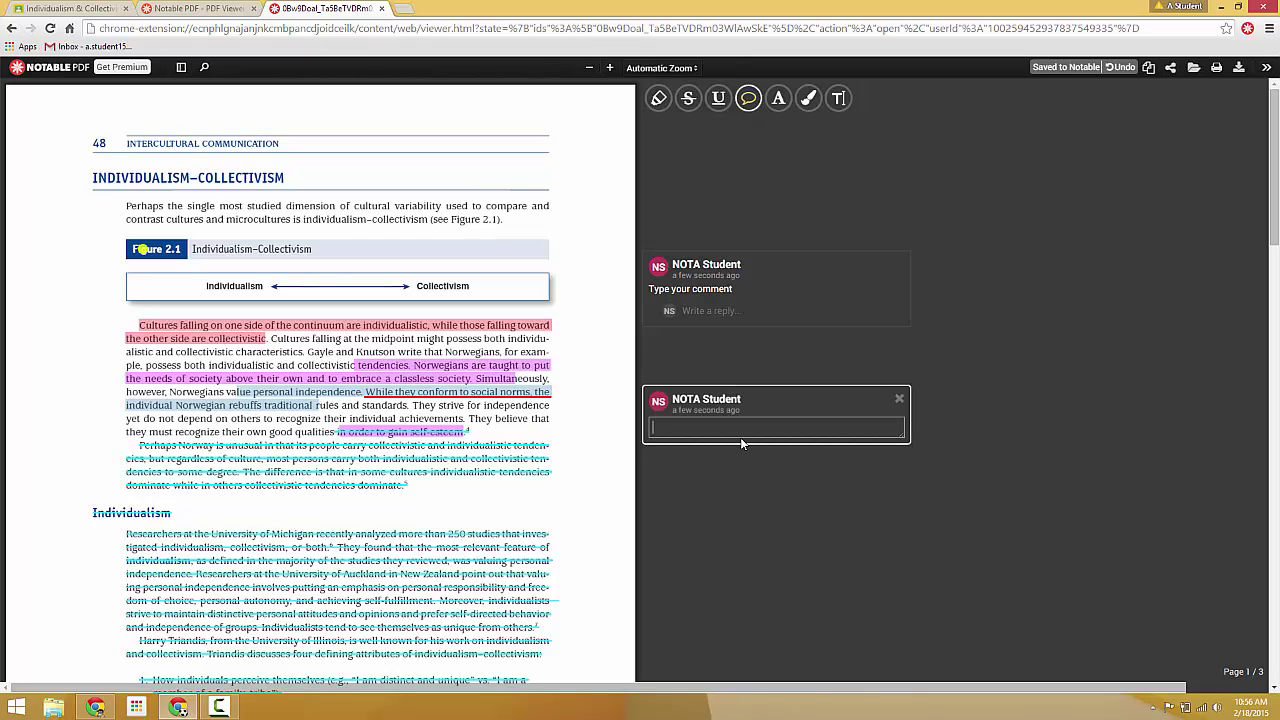
text(Comment)
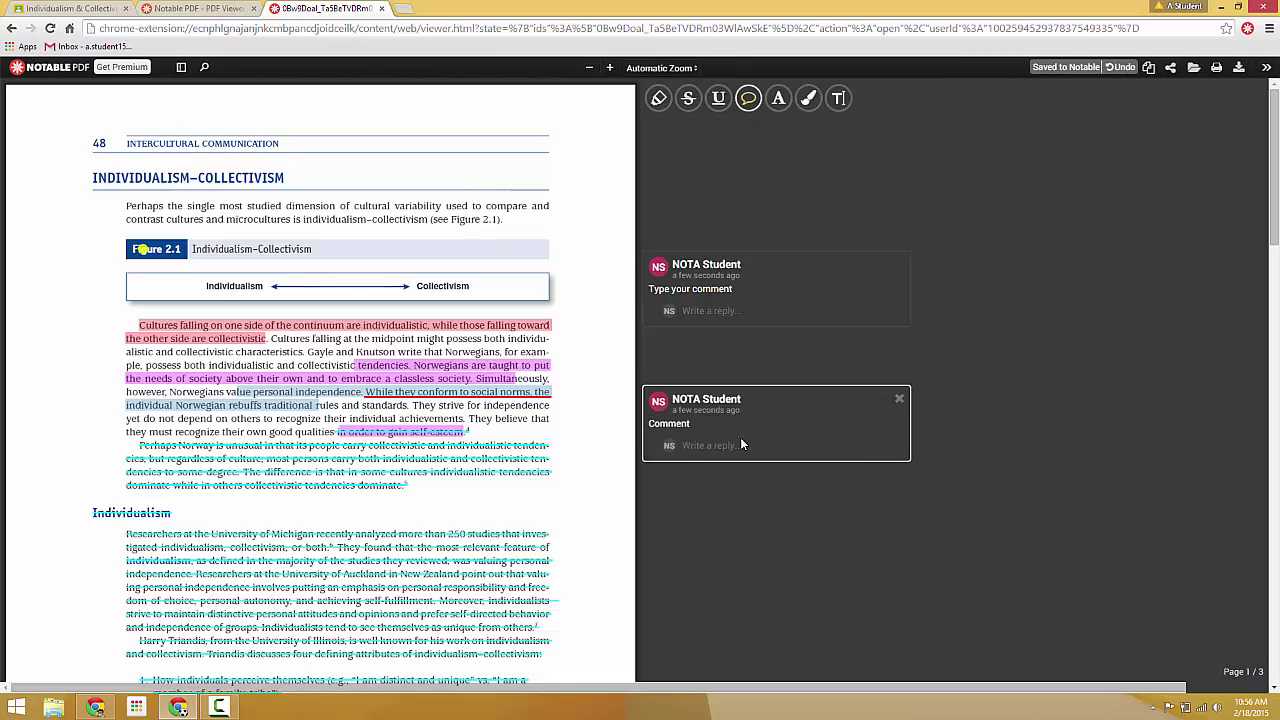
key(Return)
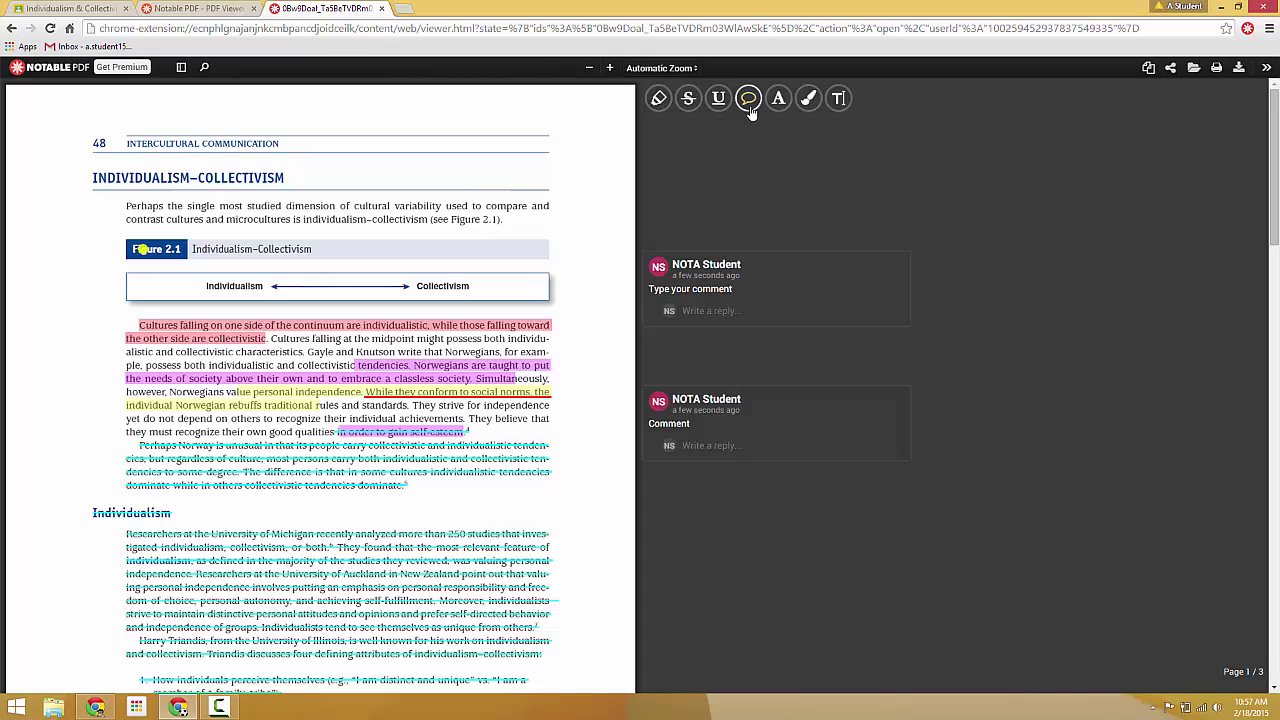
Step: Upload the annotated document to Notable, copy its share link, and return to Classroom
click(1171, 70)
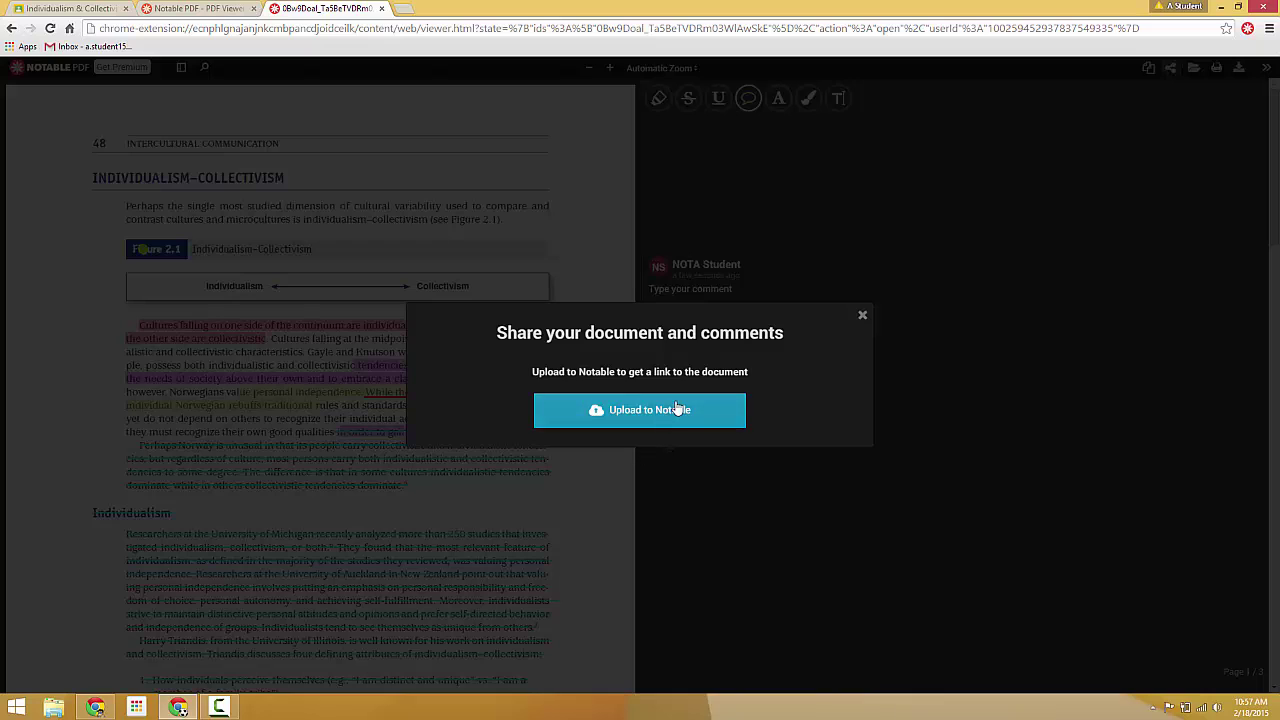
click(675, 407)
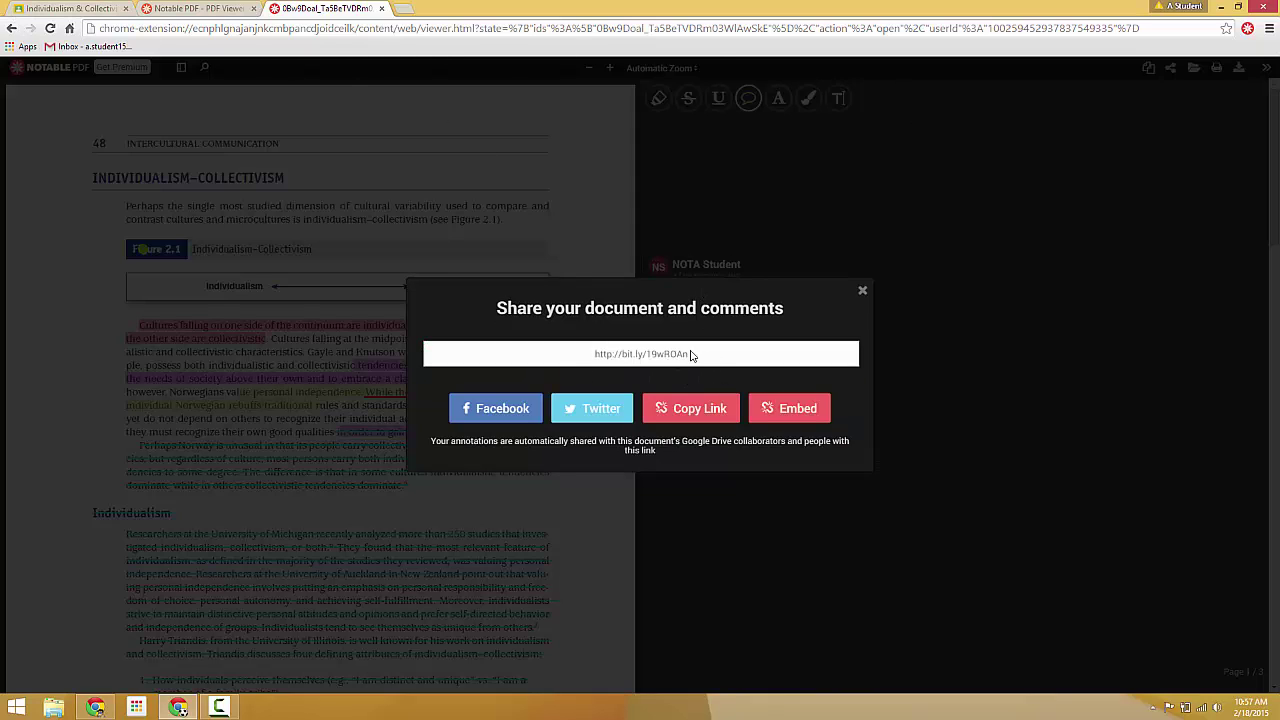
click(680, 408)
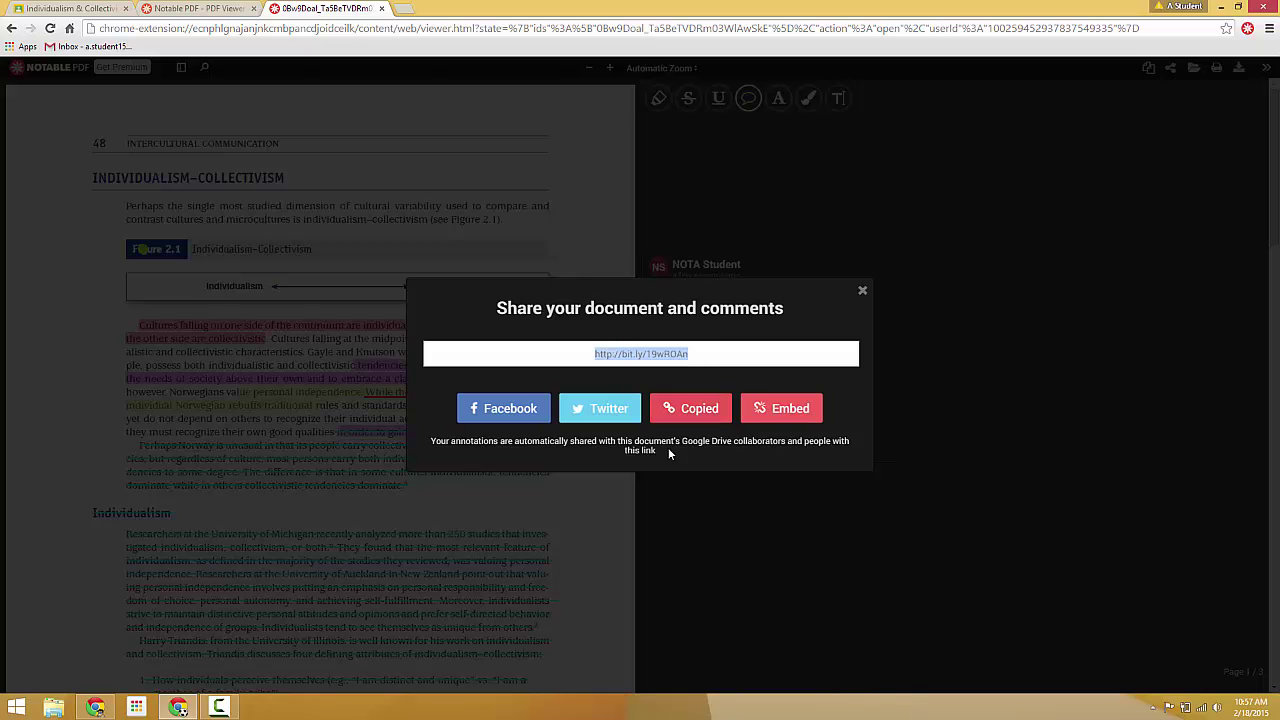
click(55, 7)
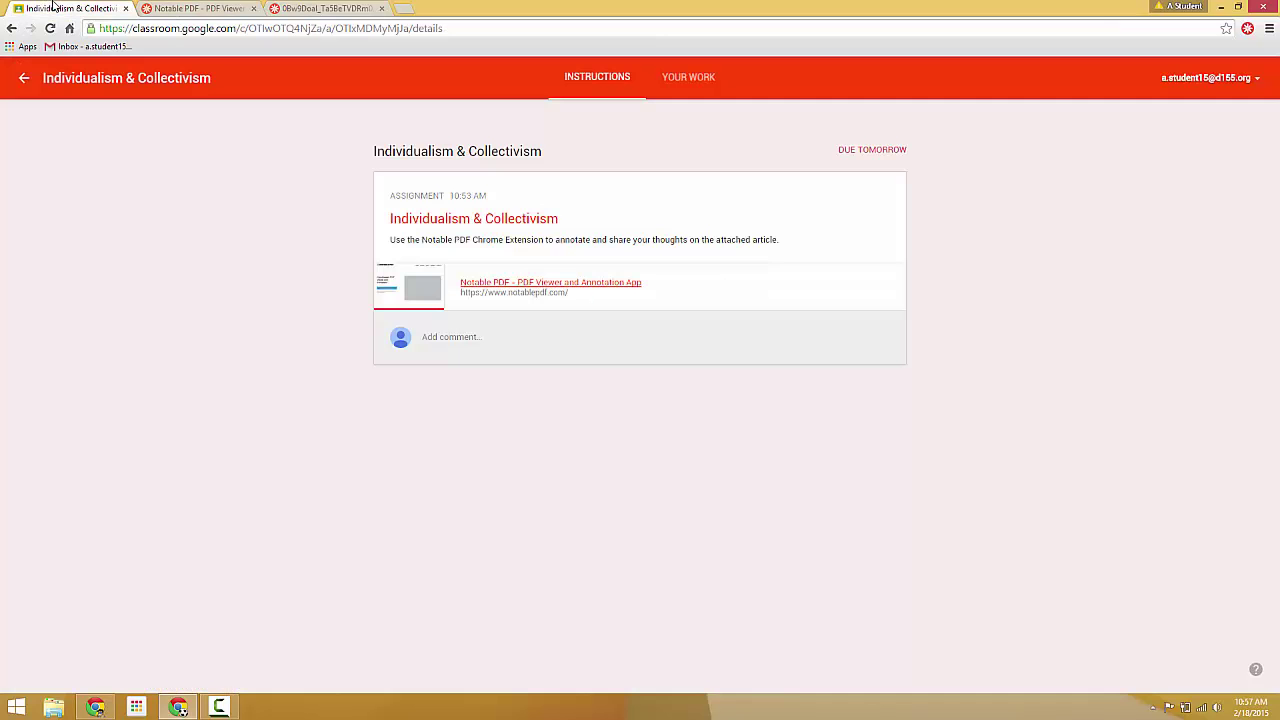
Step: Attach the pasted Notable share link under Your Work and turn in both attachments
click(695, 90)
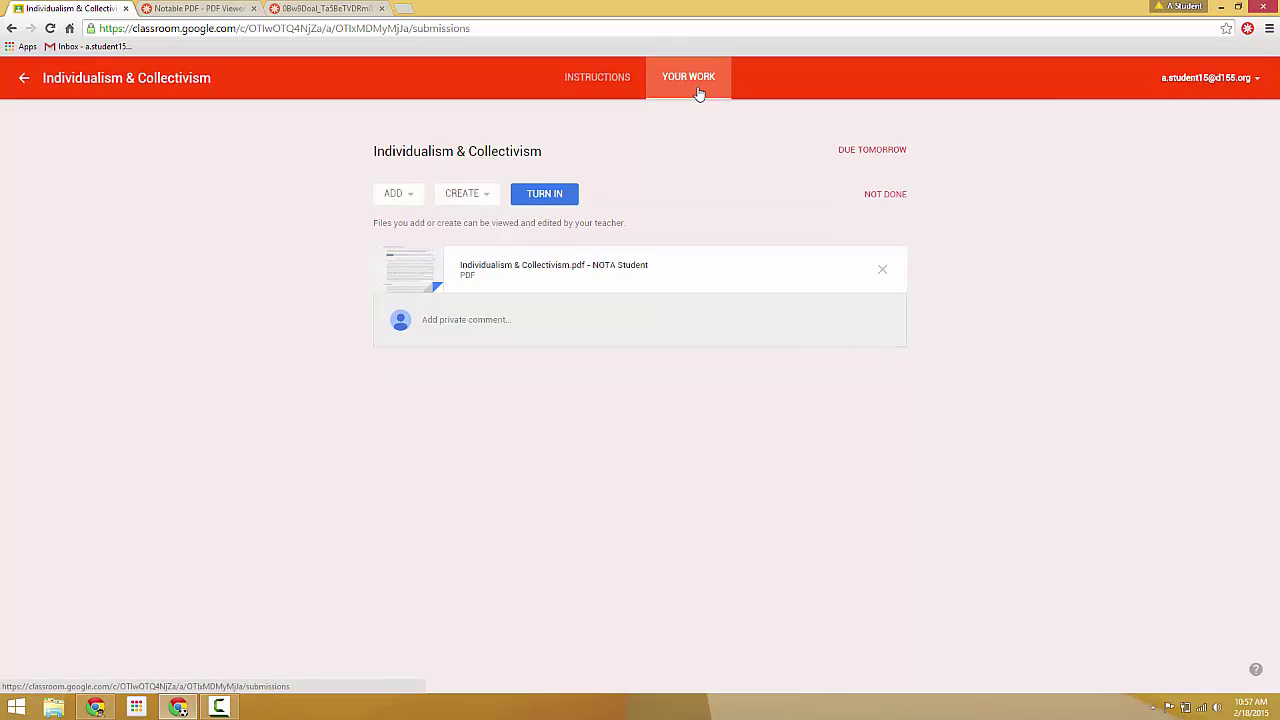
click(413, 199)
click(422, 246)
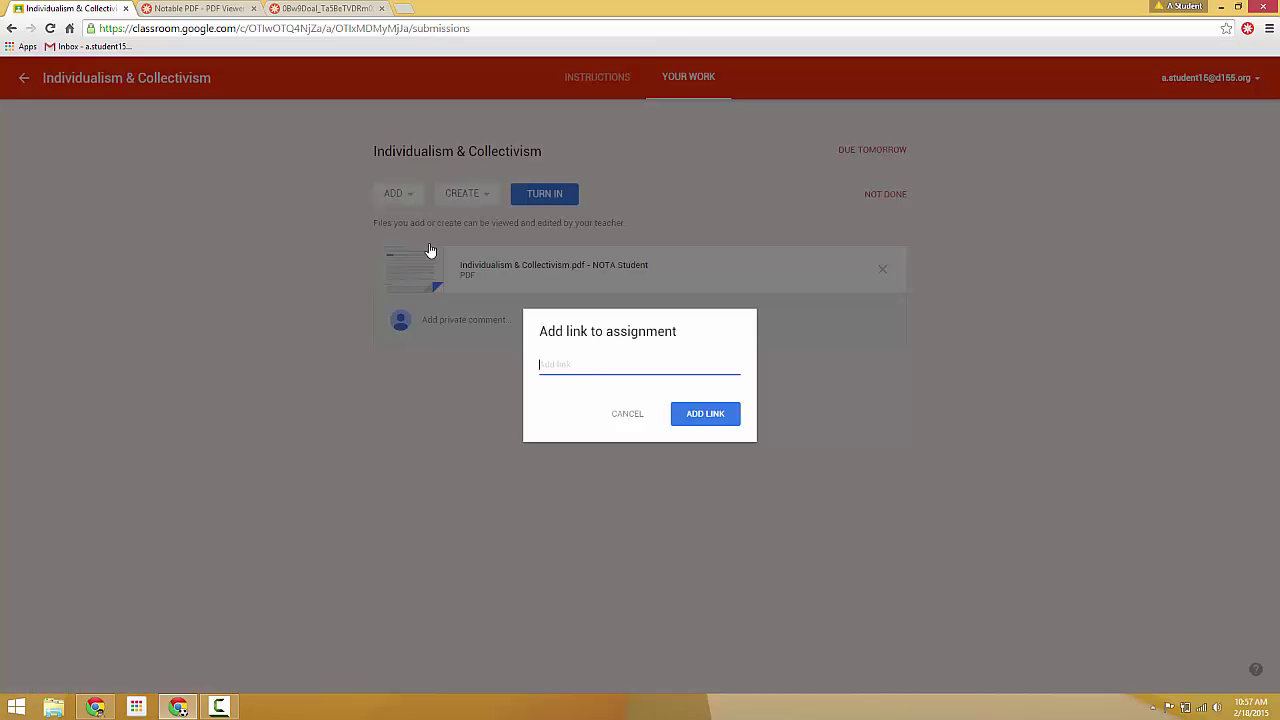
key(ctrl+v)
click(716, 422)
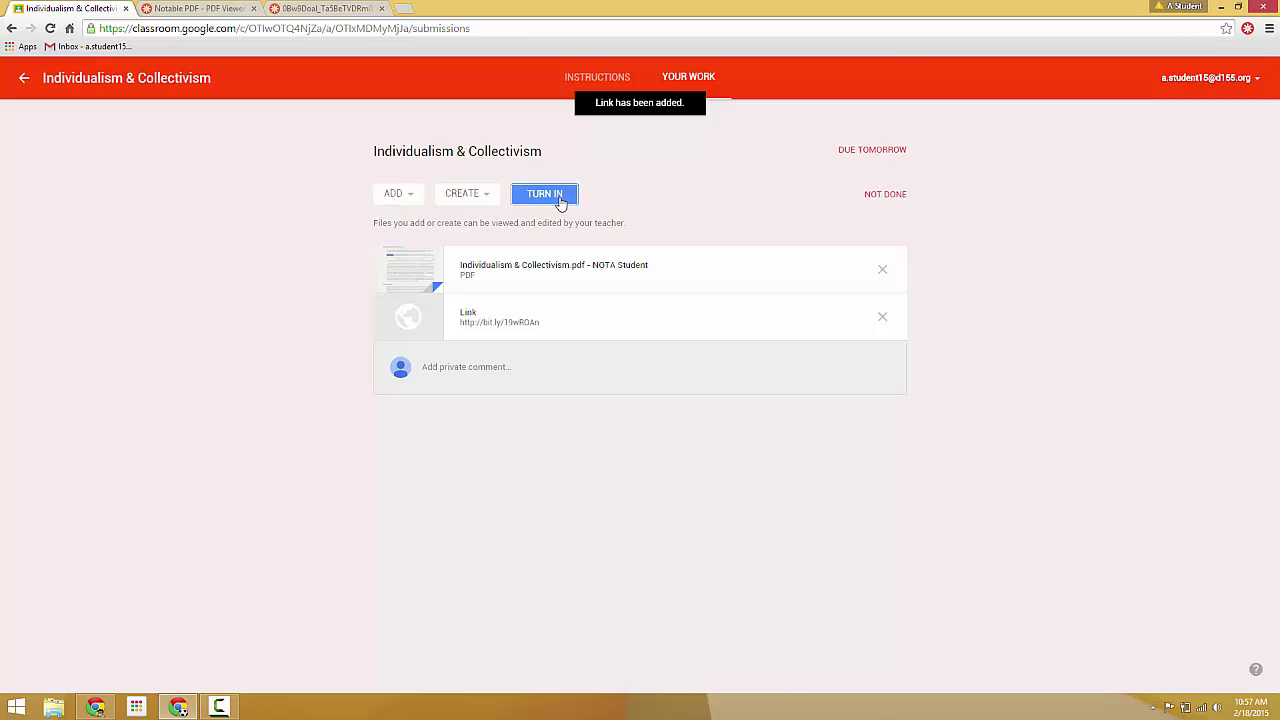
click(560, 203)
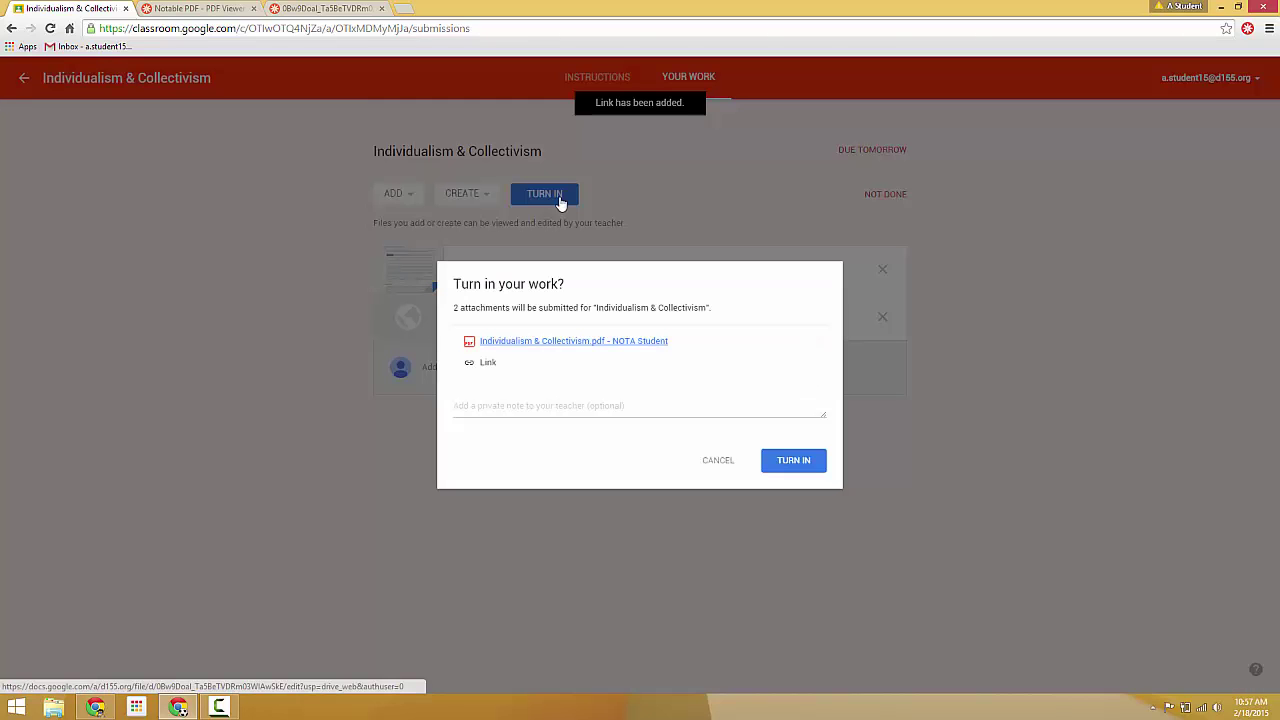
click(790, 468)
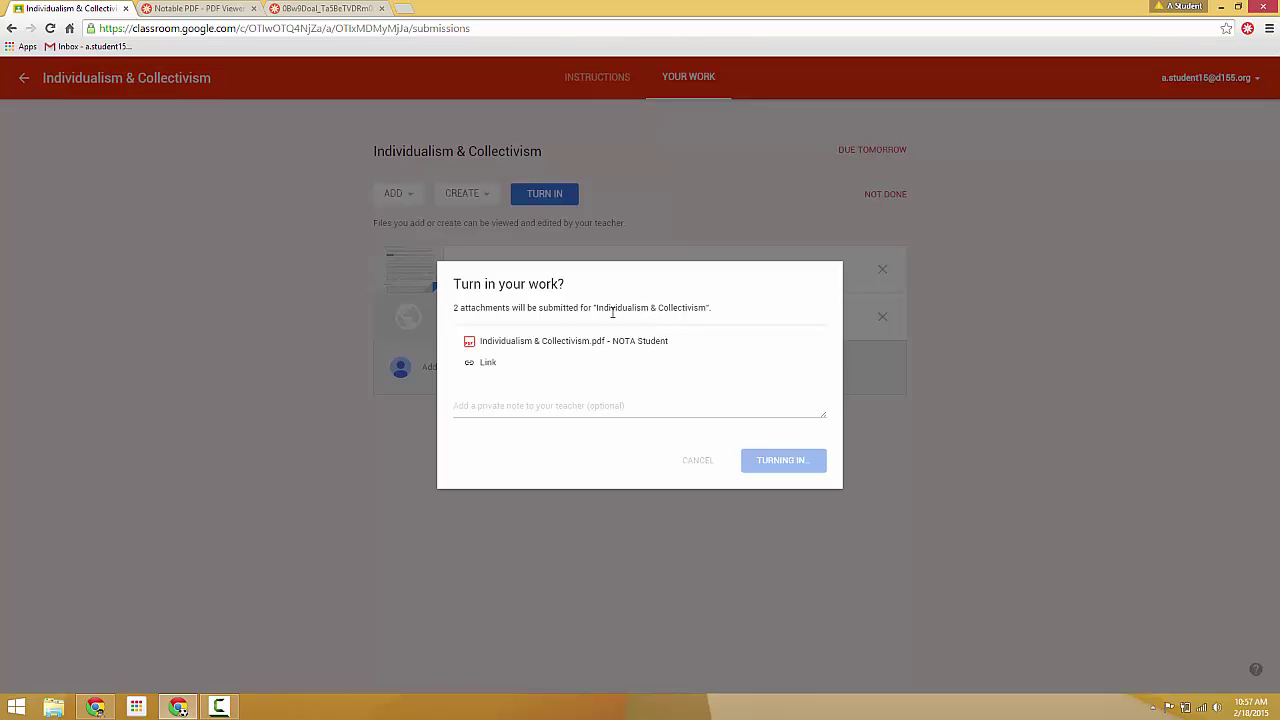
Step: As the teacher, open the student's Done submission and follow its Notable share link
click(96, 707)
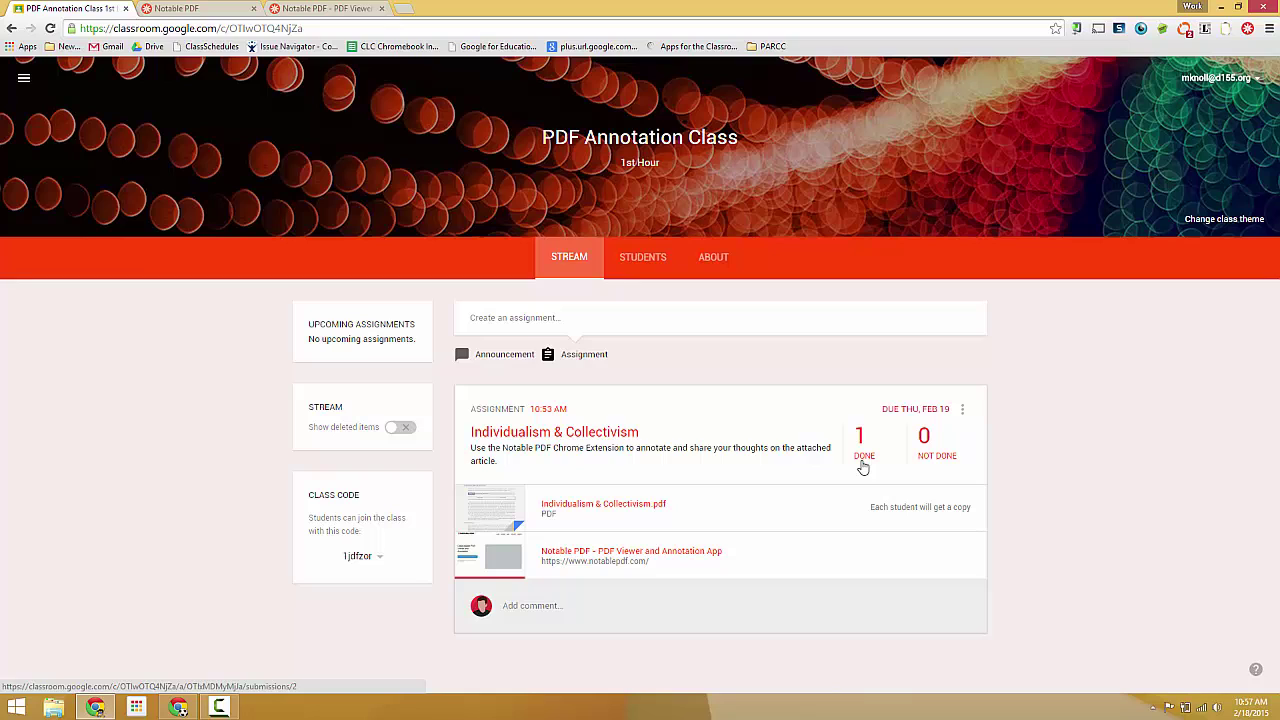
click(863, 460)
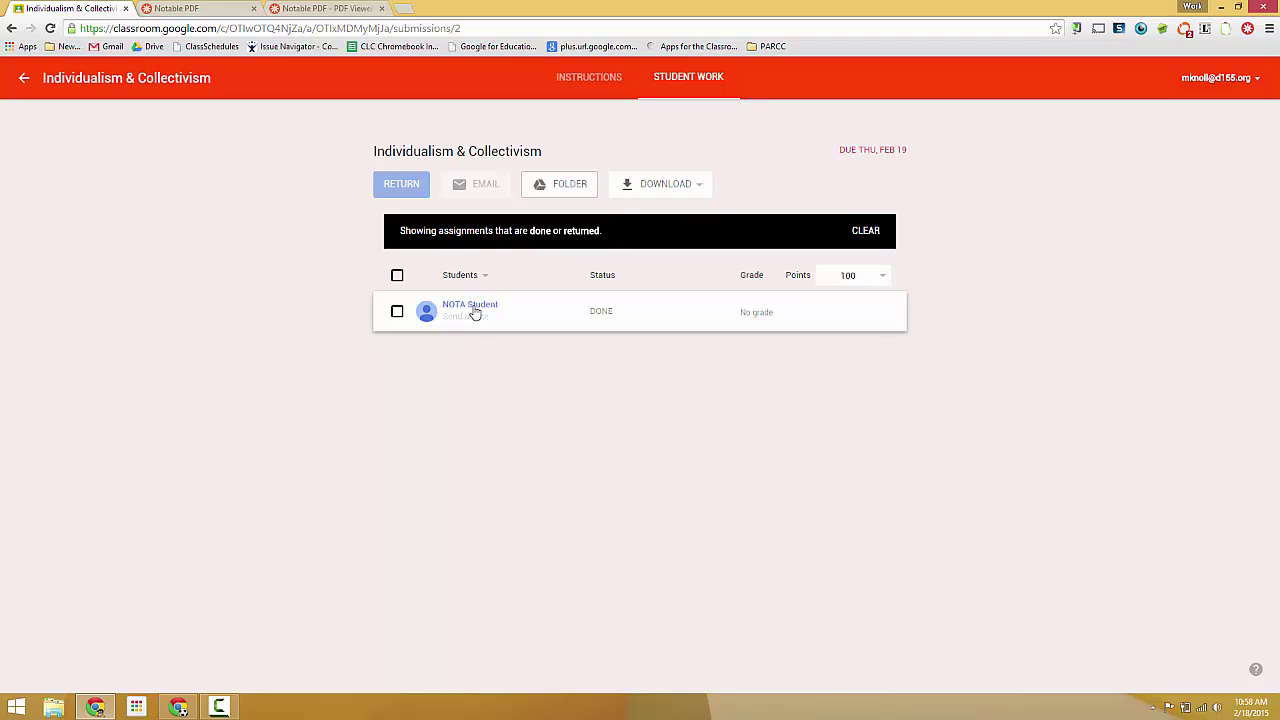
click(475, 313)
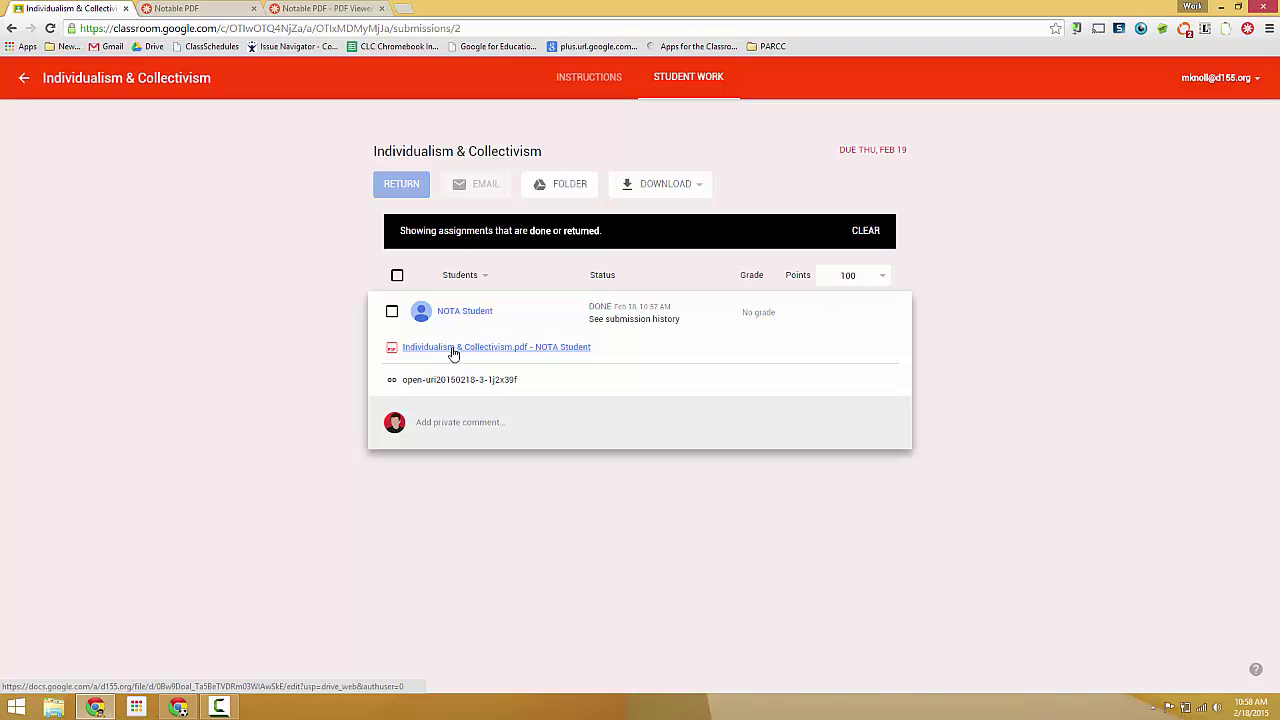
click(453, 350)
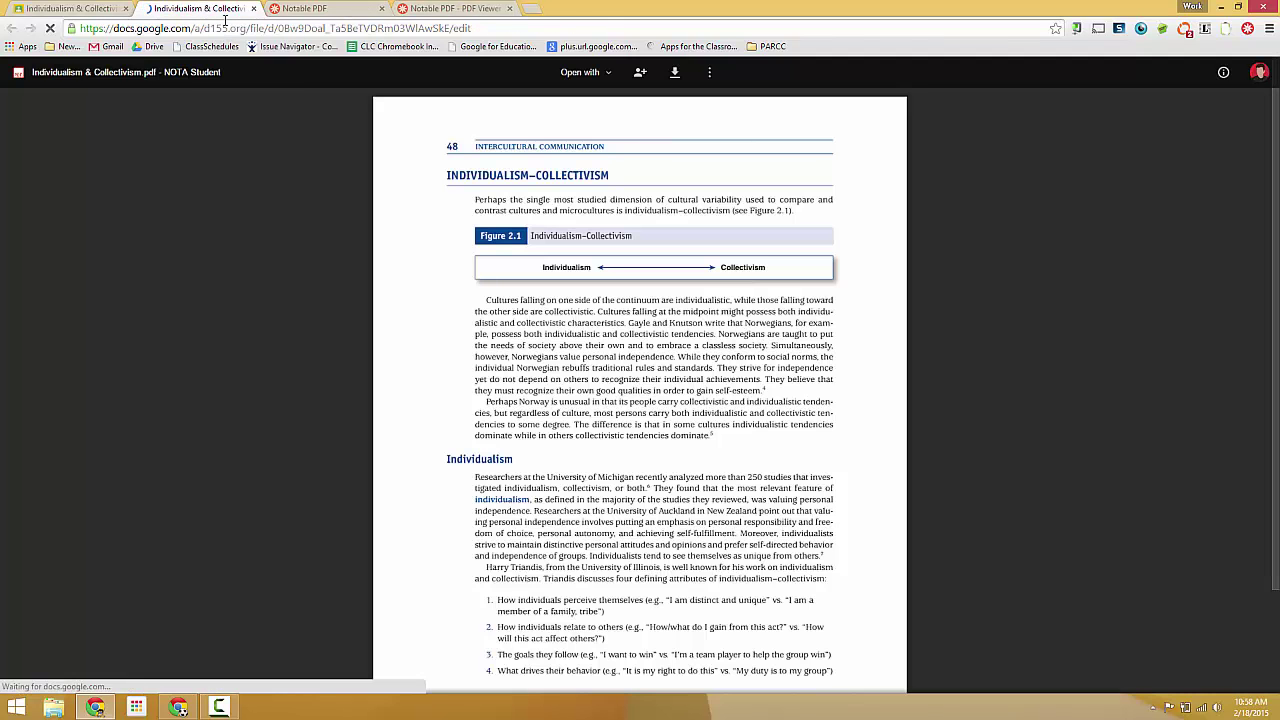
click(68, 8)
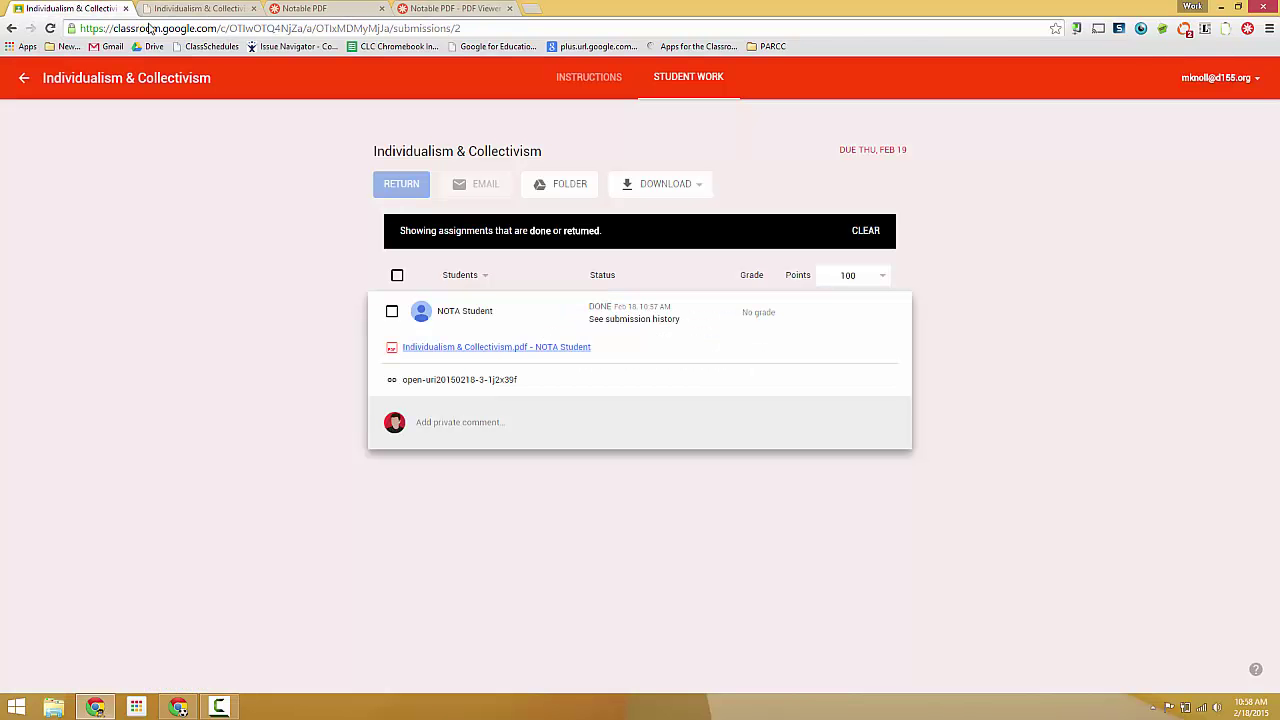
click(466, 381)
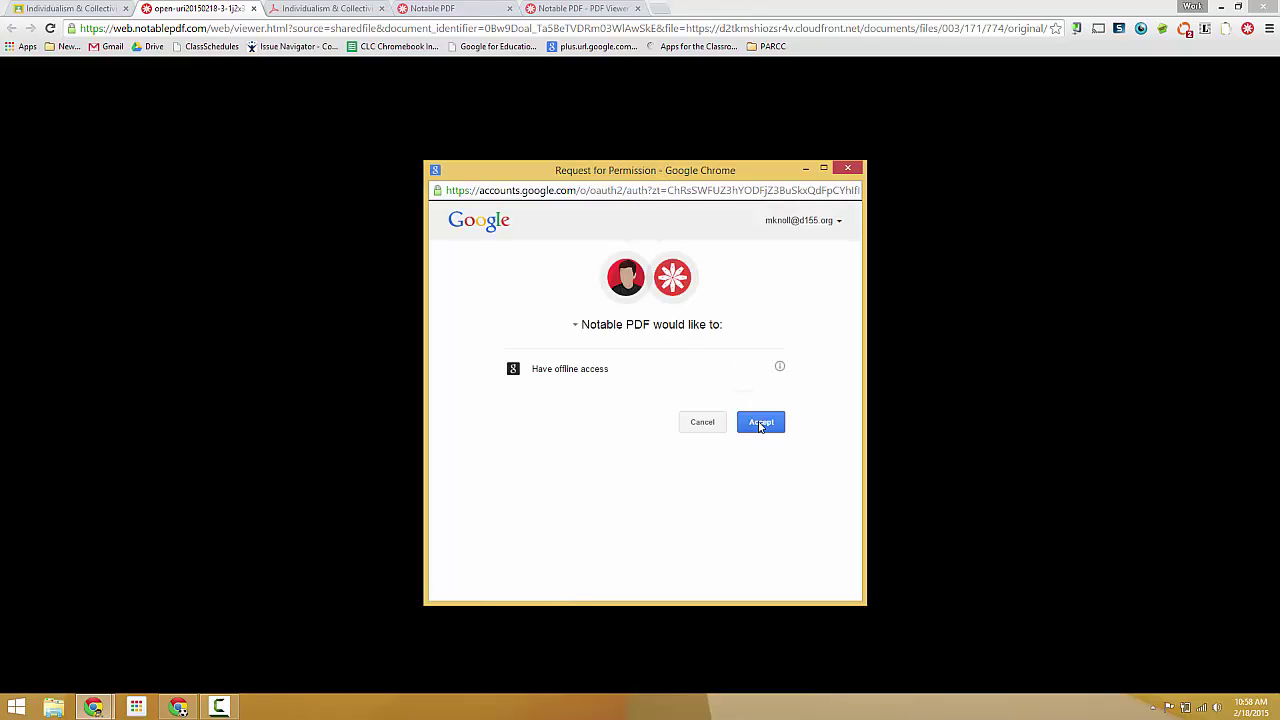
Step: Grant Notable access, reply 'GOod work' under the first comment, and allow collaborator notifications
click(760, 424)
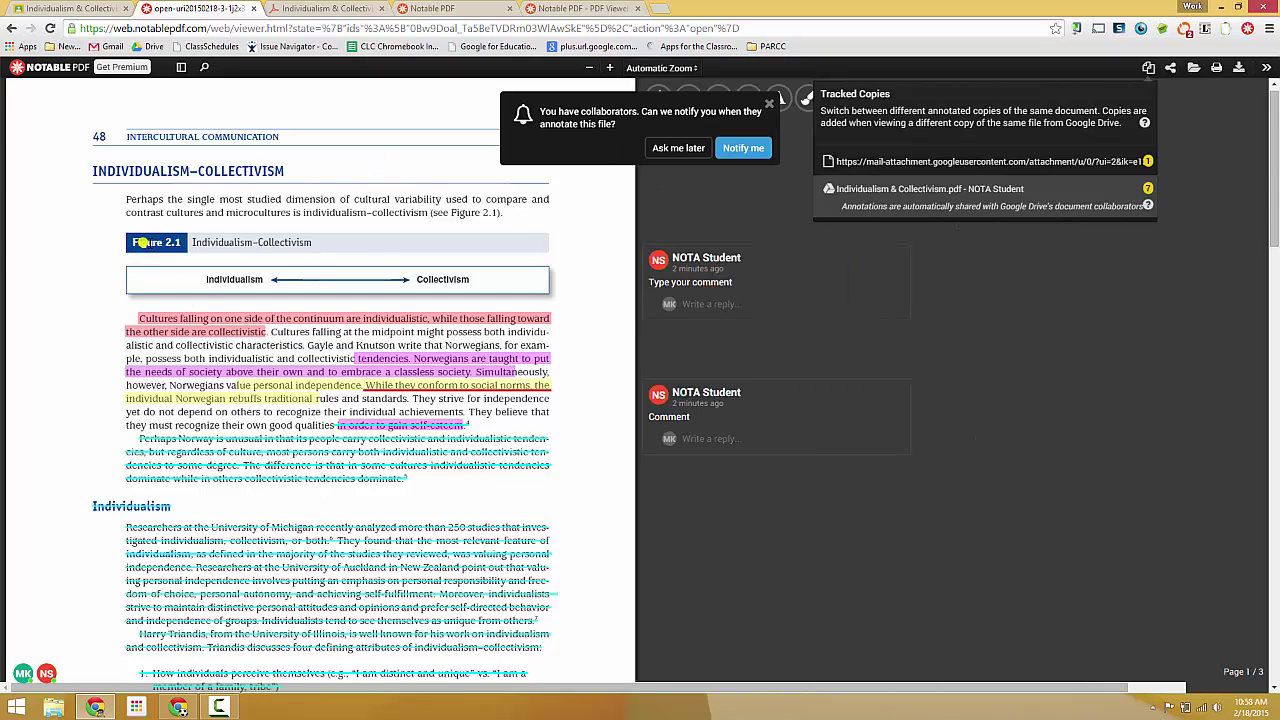
click(718, 304)
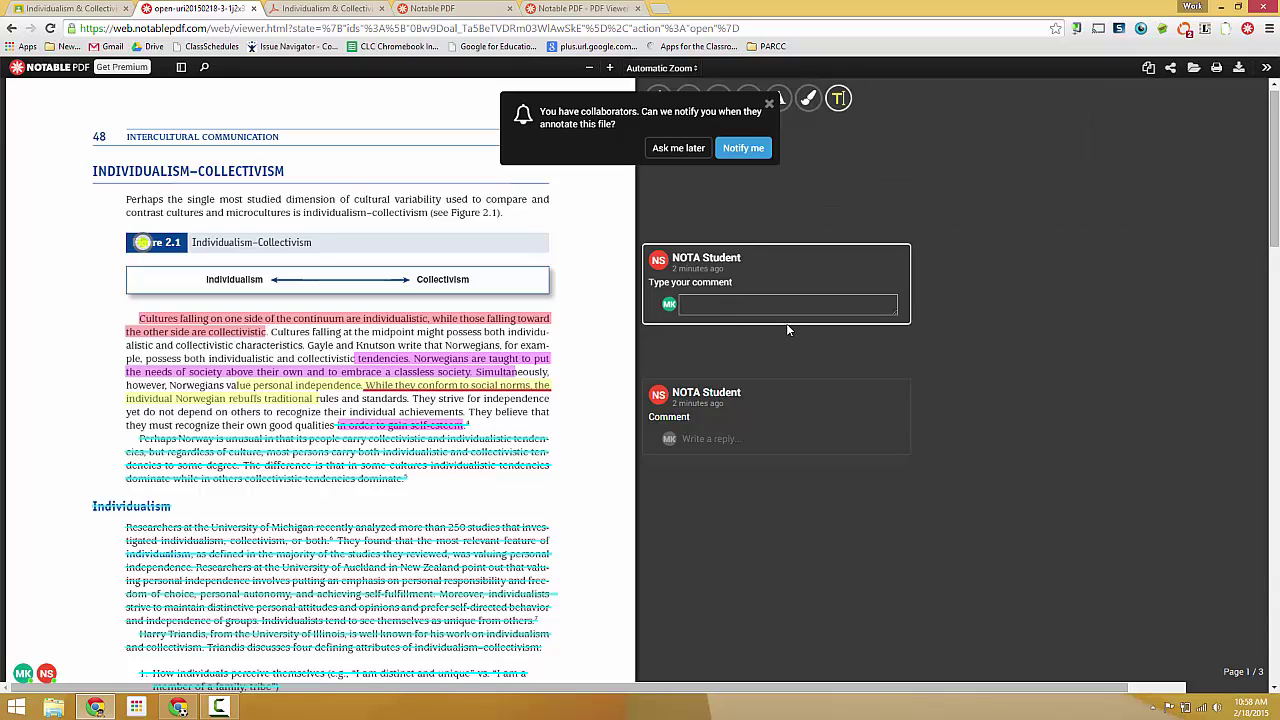
text(GOod work)
click(743, 150)
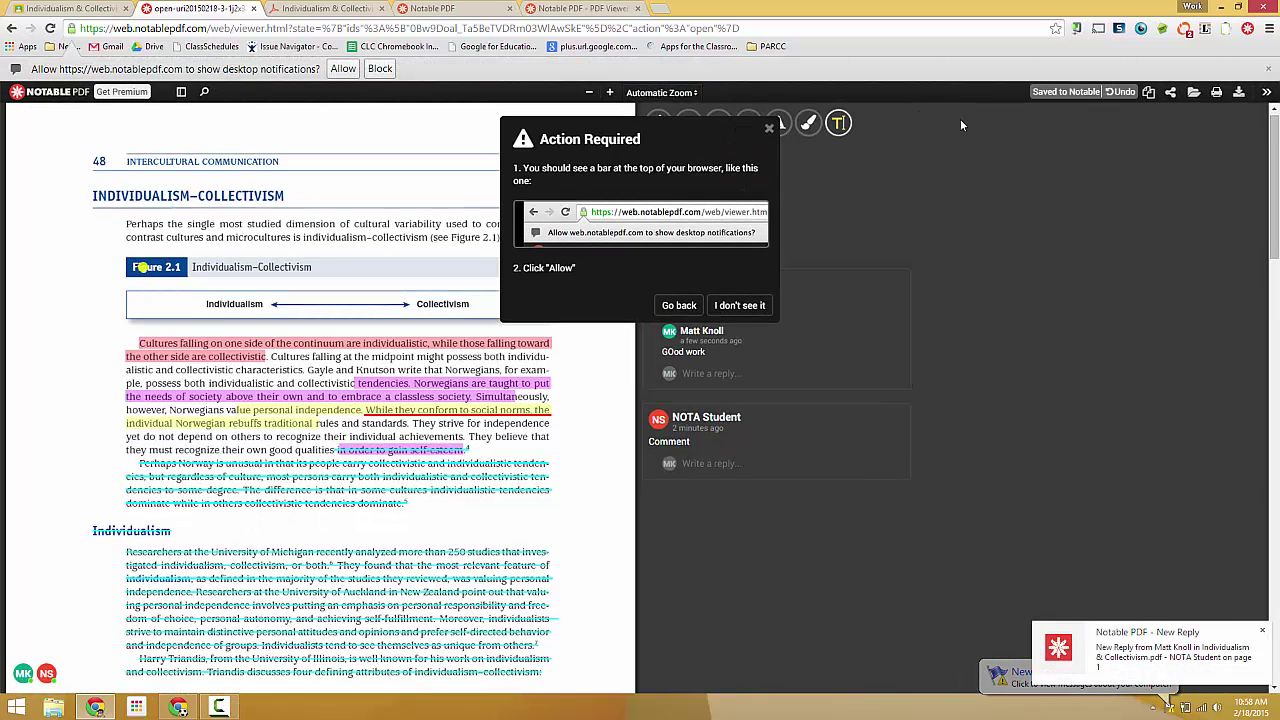
click(343, 69)
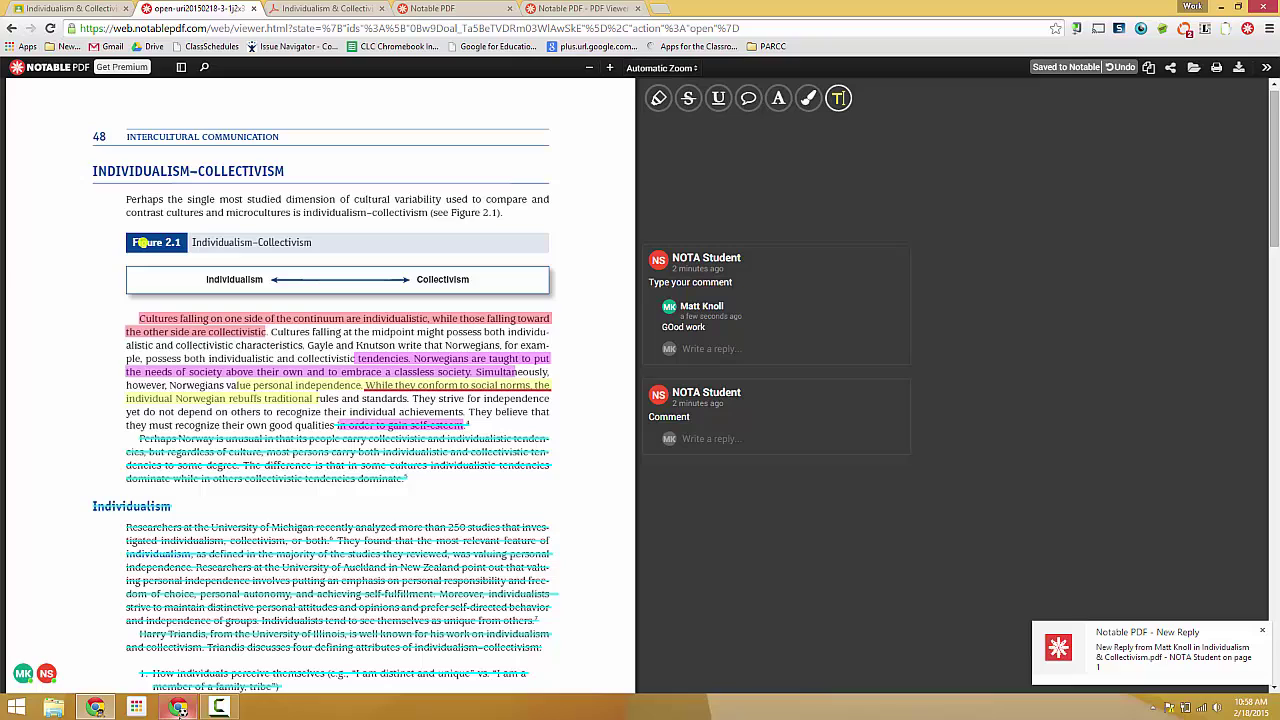
Step: In the student's browser, sign in to Notable with Google, grant access, and allow notifications
mouse_move(182, 710)
click(175, 630)
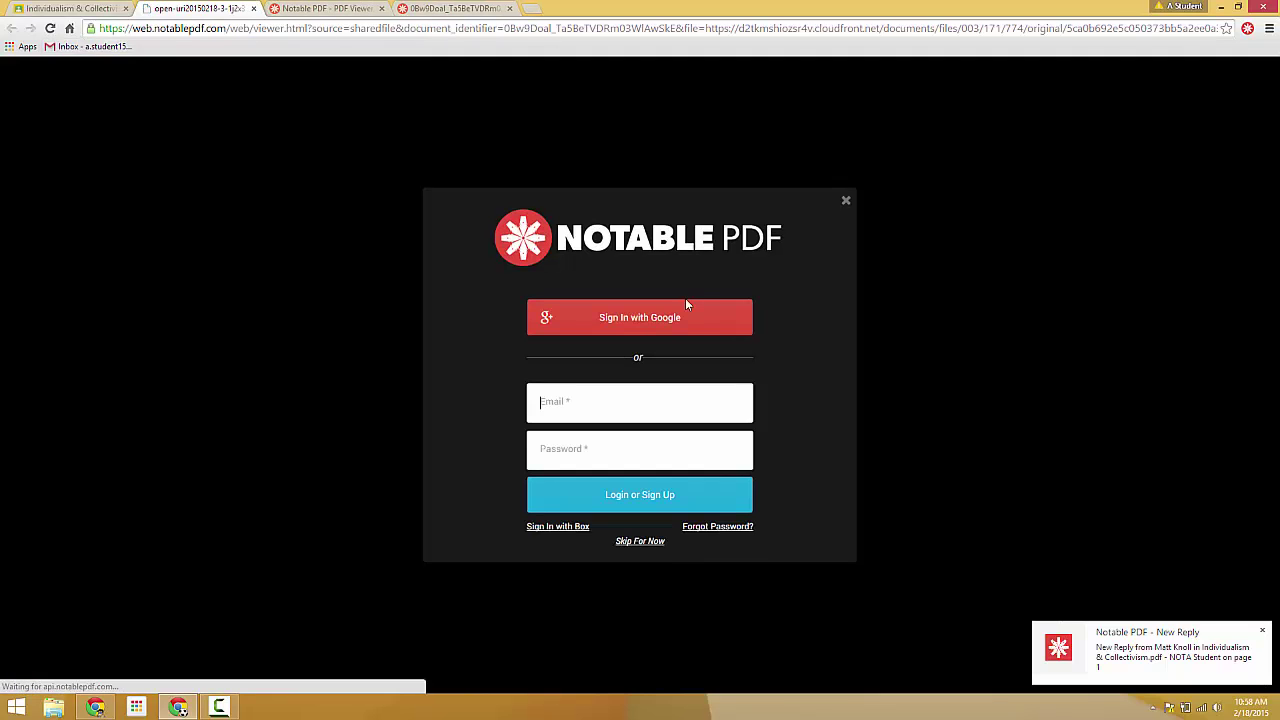
click(670, 322)
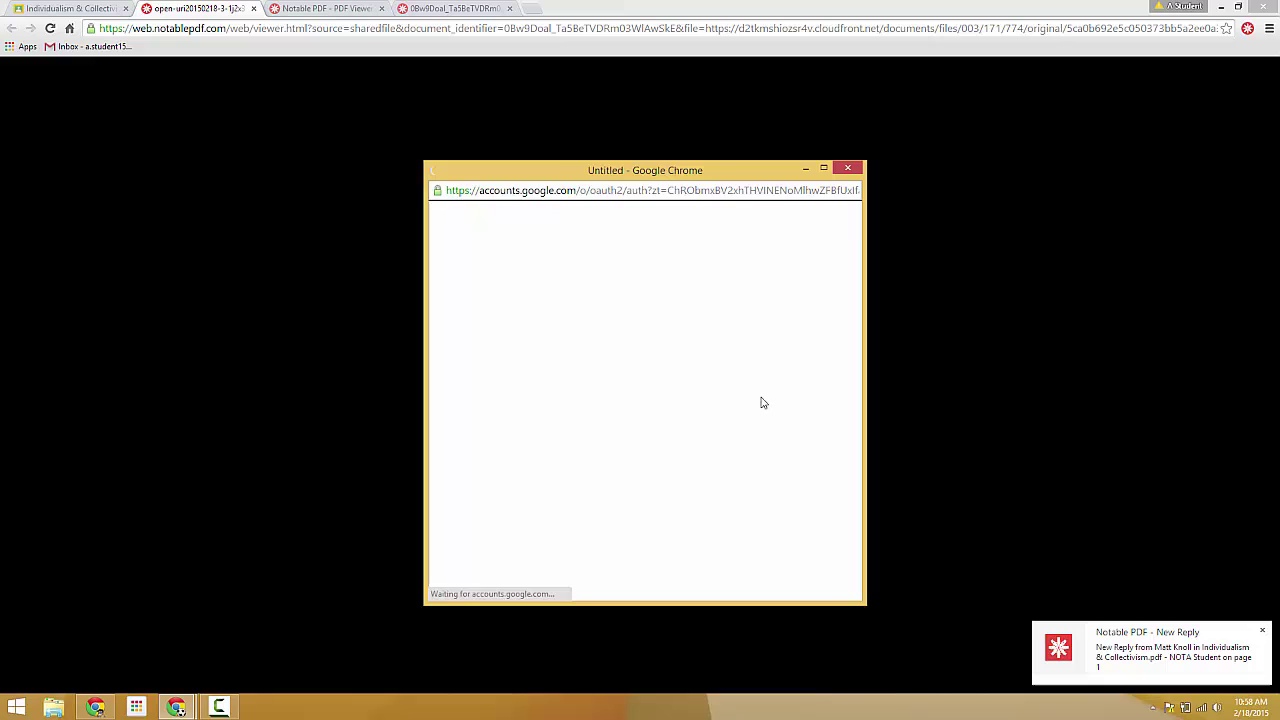
click(760, 423)
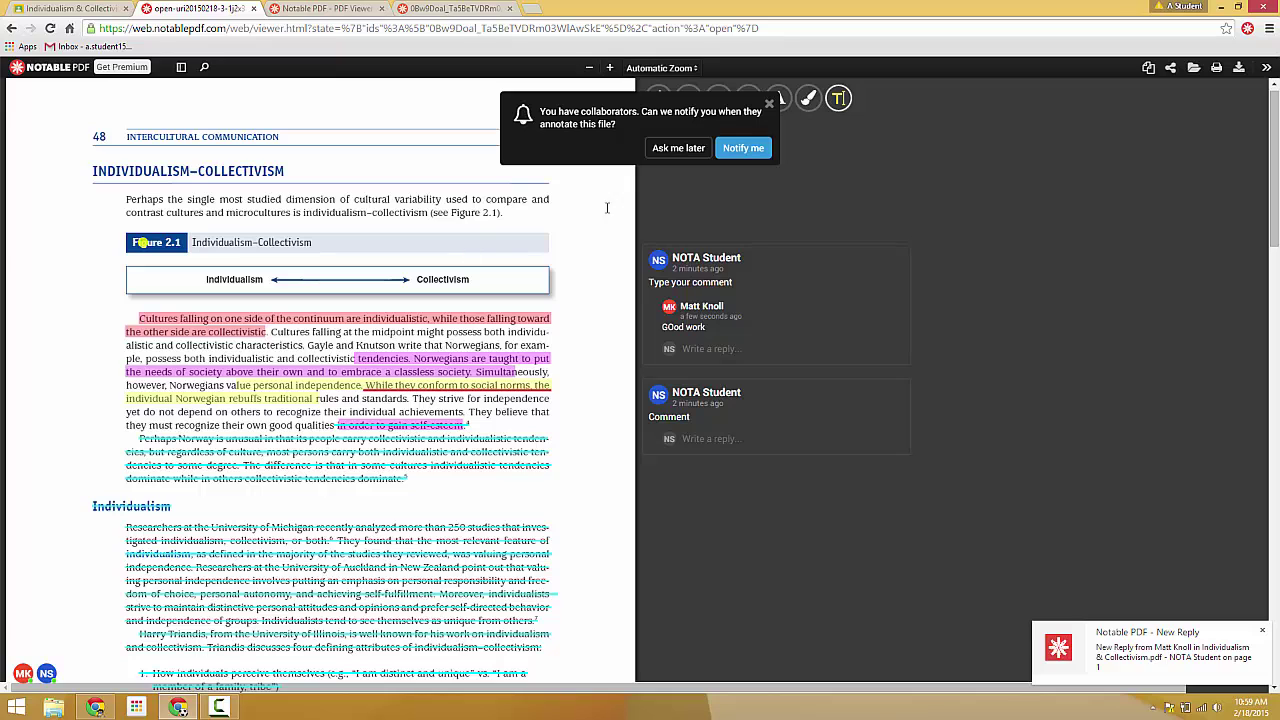
click(752, 152)
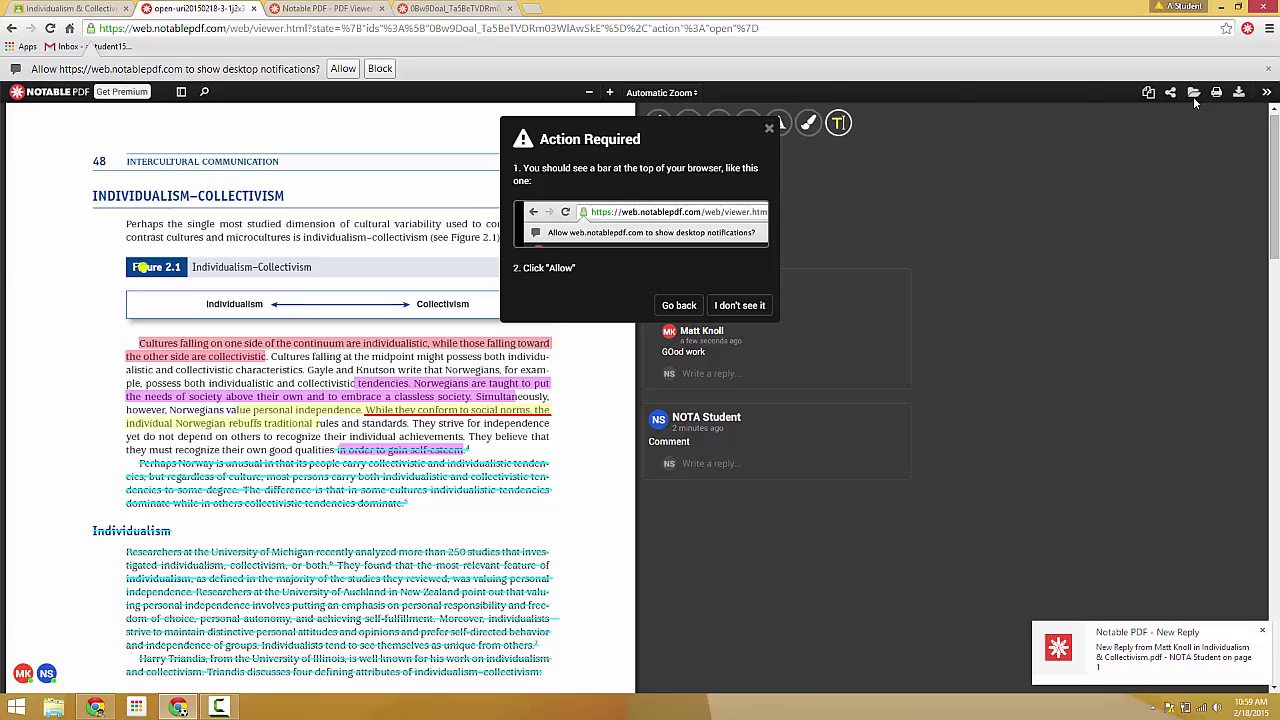
click(343, 68)
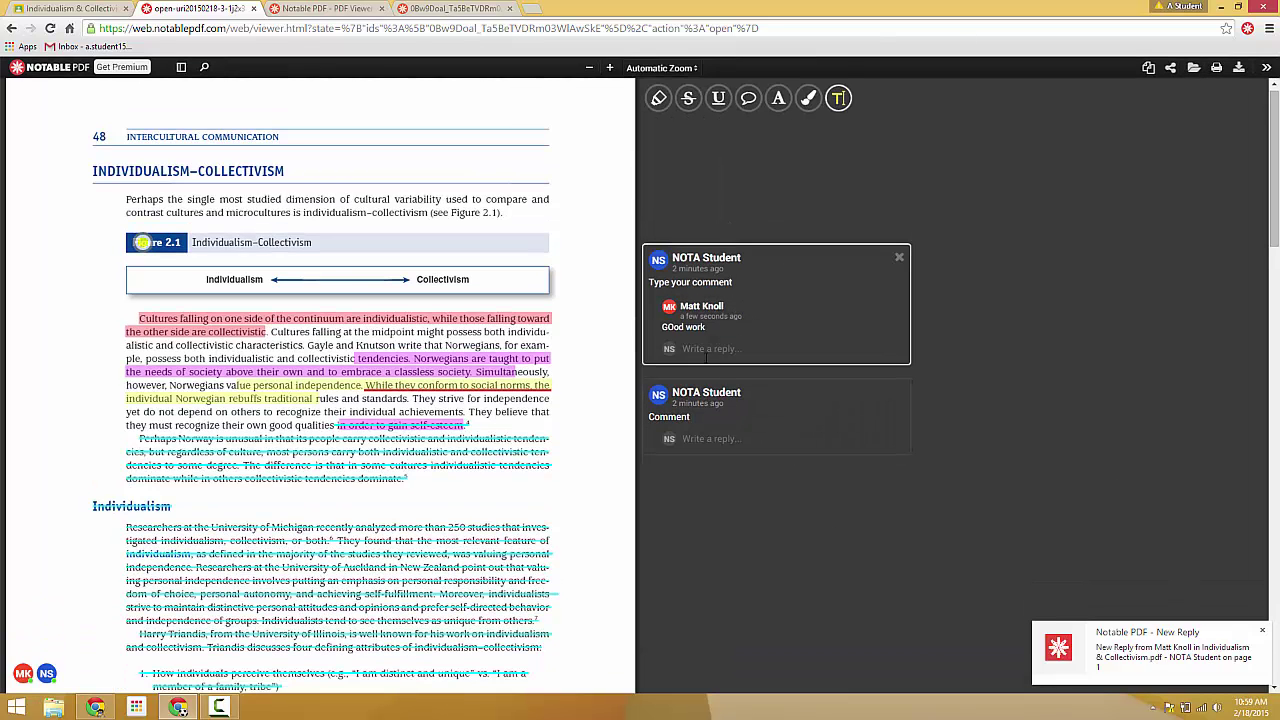
Step: Post the reply 'Hello' under the second comment, the one reading 'Comment'
click(703, 438)
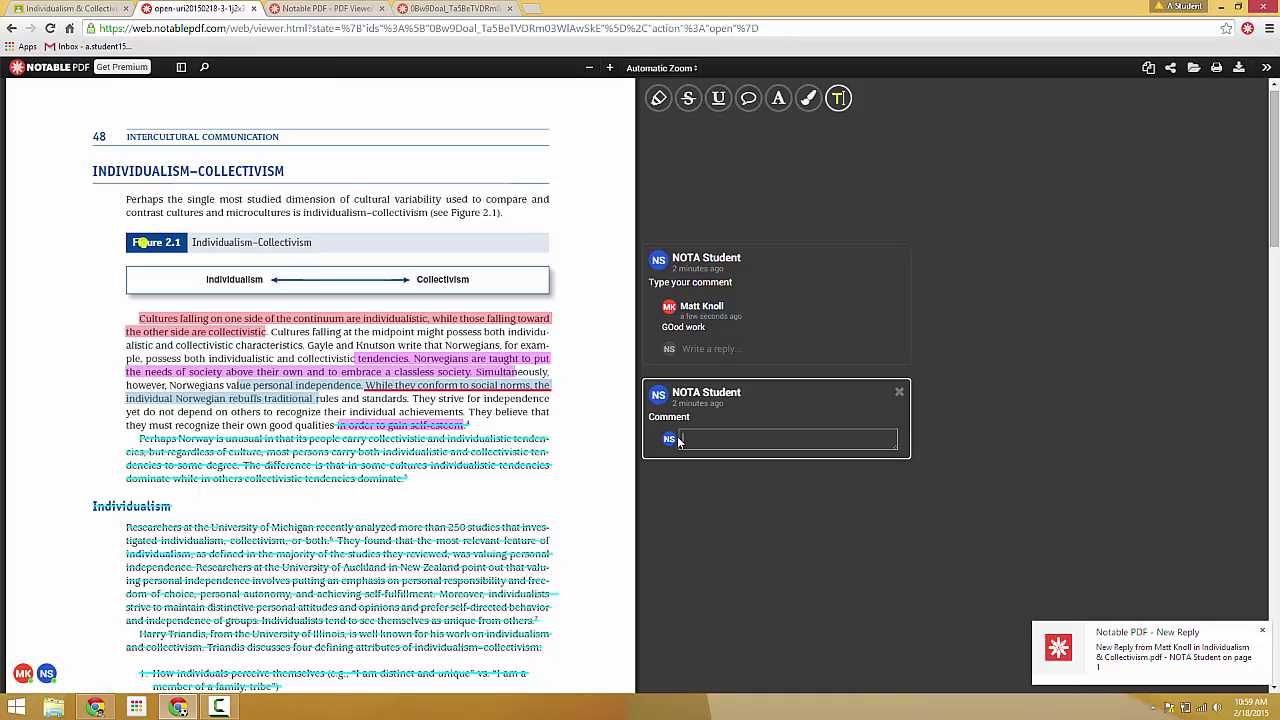
text(Hello)
key(Return)
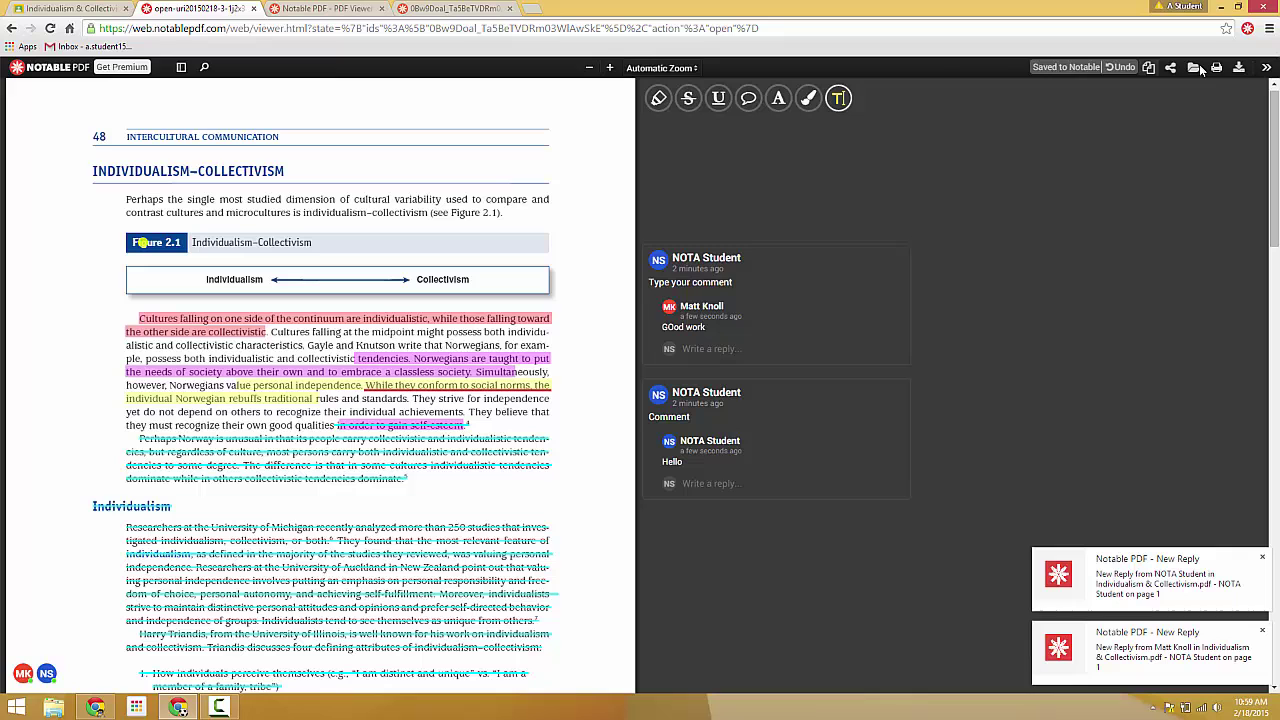
scroll(304, 410, down, 3)
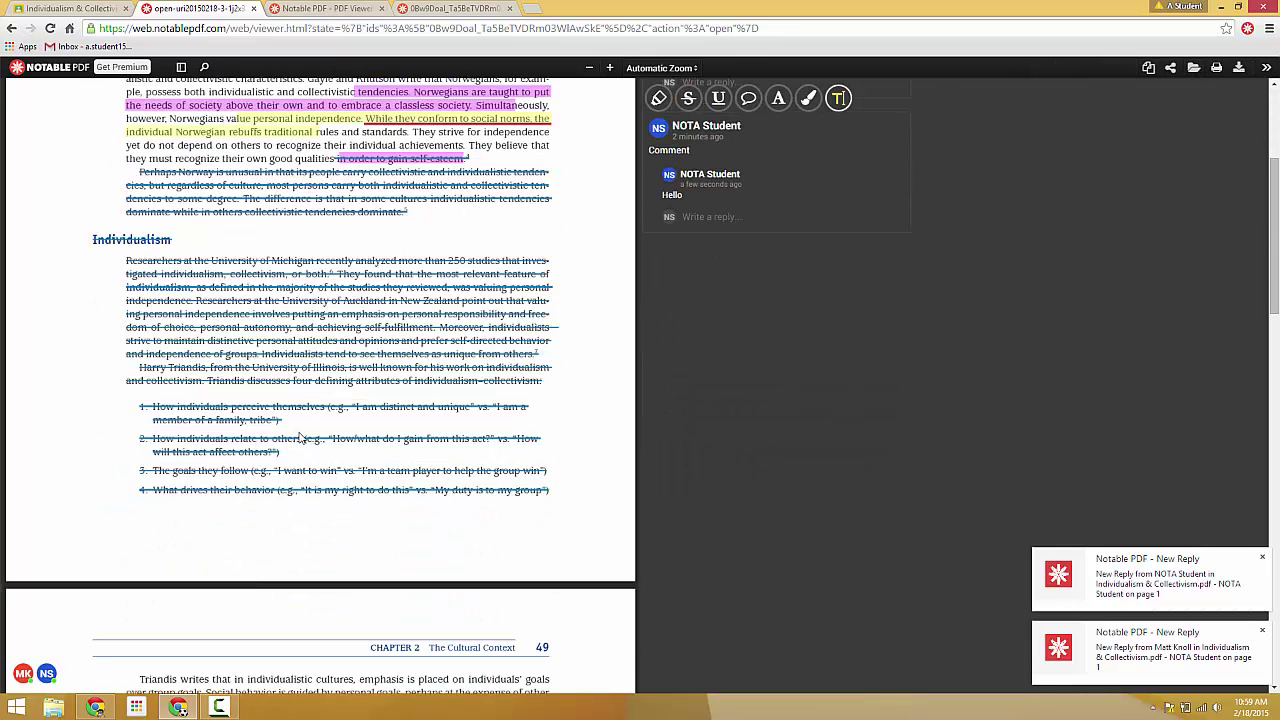
scroll(300, 437, up, 1)
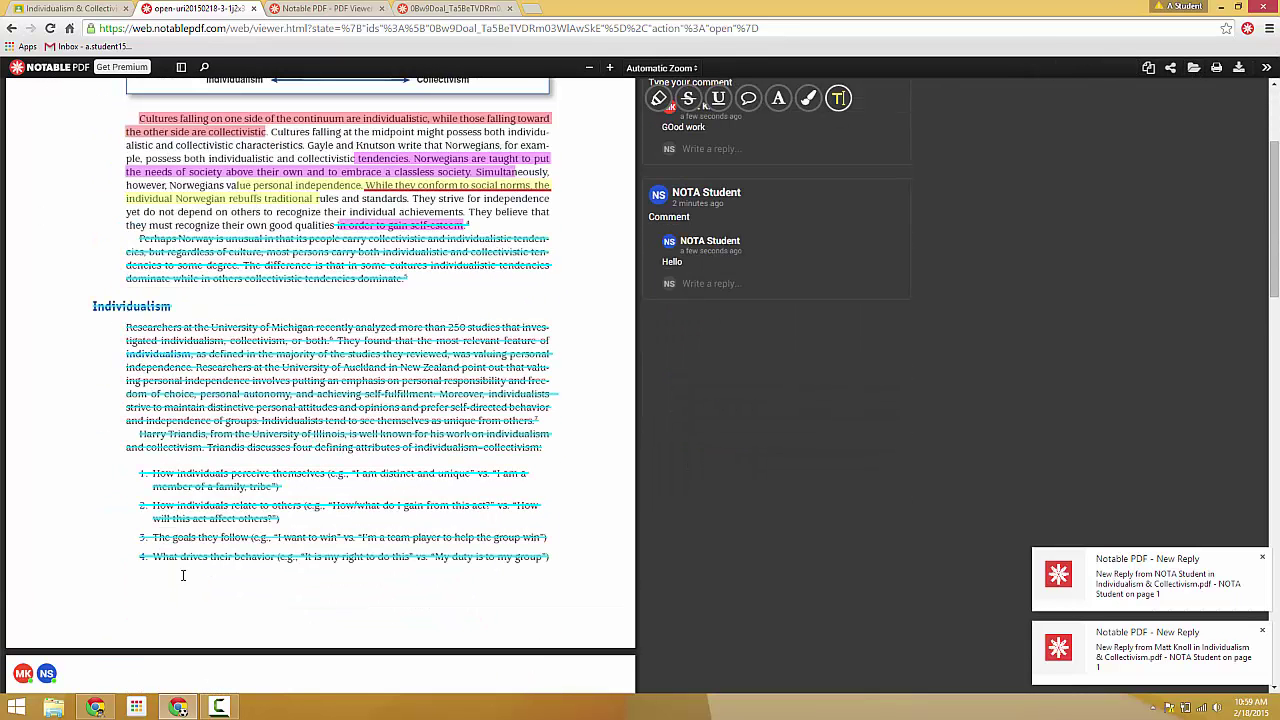